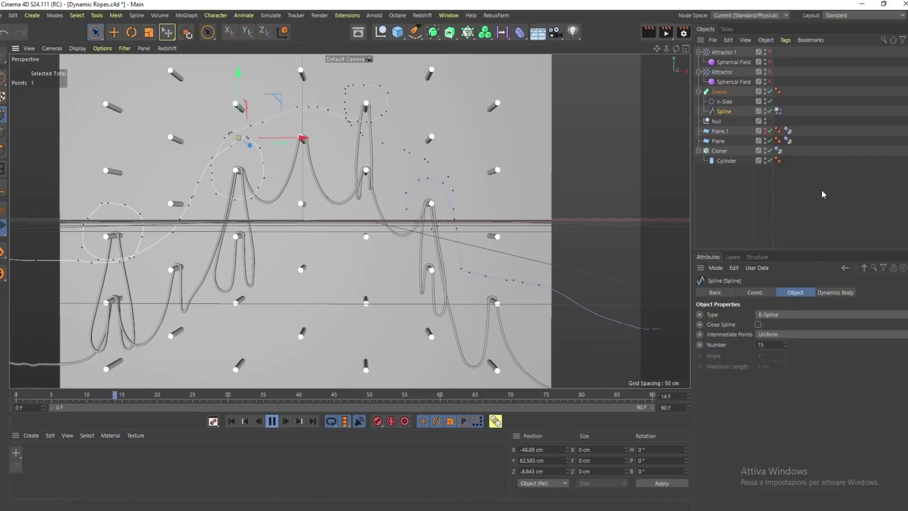
# Deselect the rope spline and switch to the starting scene of planes and cloned cylinder pegs.
pyautogui.click(823, 194)
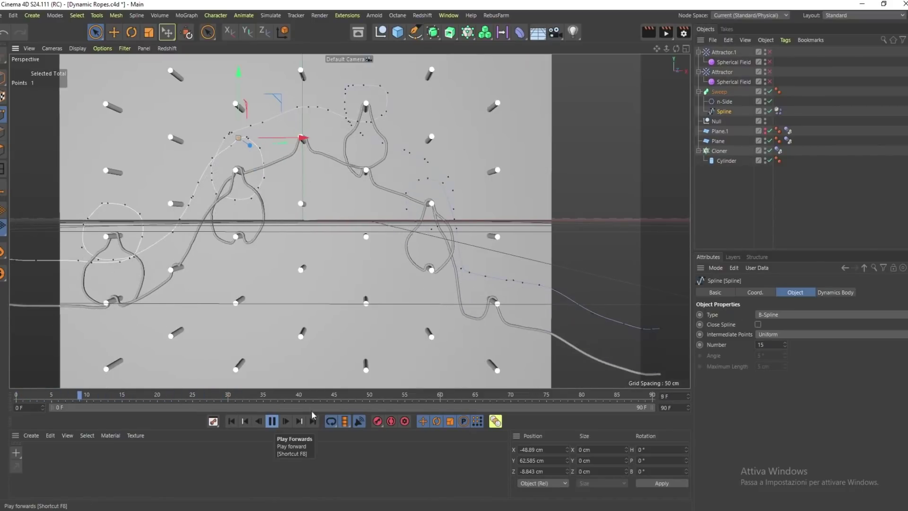
pyautogui.click(291, 438)
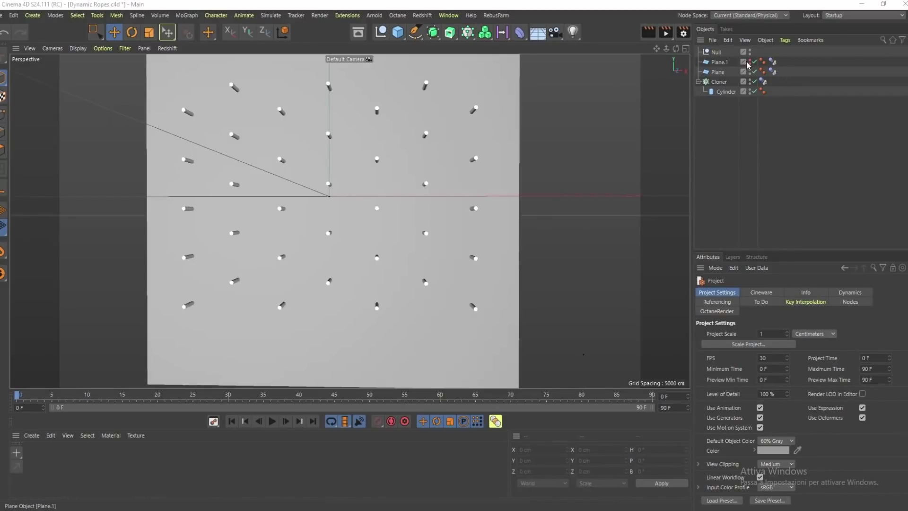
# Maximize the Front view facing the pegboard and activate the Sketch spline tool.
pyautogui.keyDown('alt'); pyautogui.moveTo(474, 178); pyautogui.dragTo(425, 160); pyautogui.keyUp('alt')
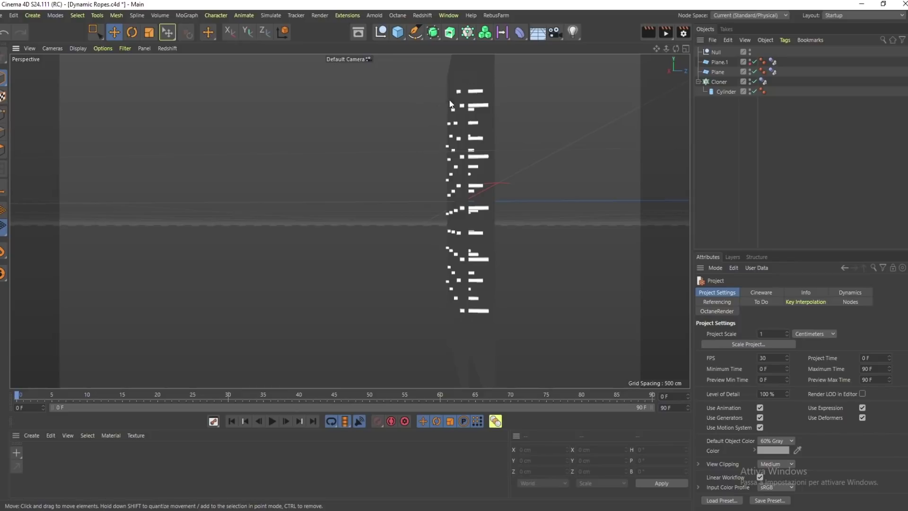
pyautogui.keyDown('alt'); pyautogui.moveTo(457, 173); pyautogui.dragTo(475, 135); pyautogui.keyUp('alt')
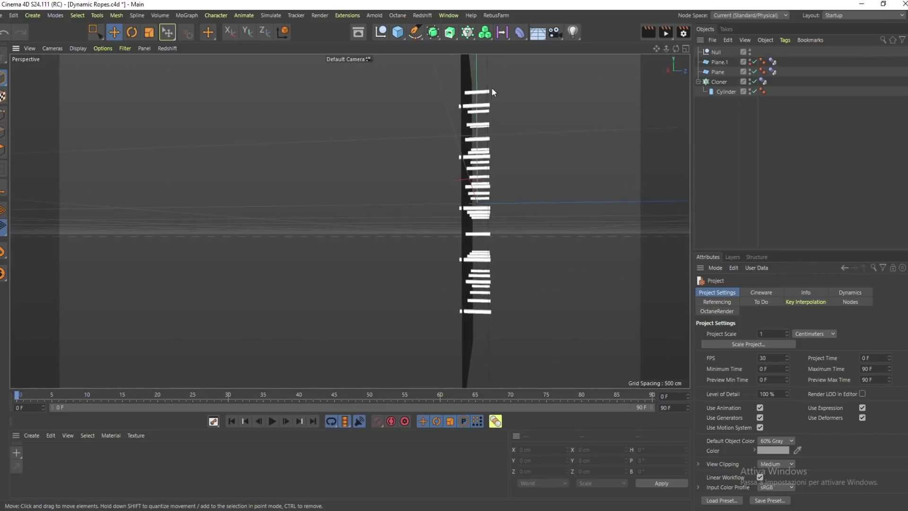
pyautogui.keyDown('alt'); pyautogui.moveTo(443, 176); pyautogui.dragTo(557, 186); pyautogui.keyUp('alt')
pyautogui.middleClick(486, 231)
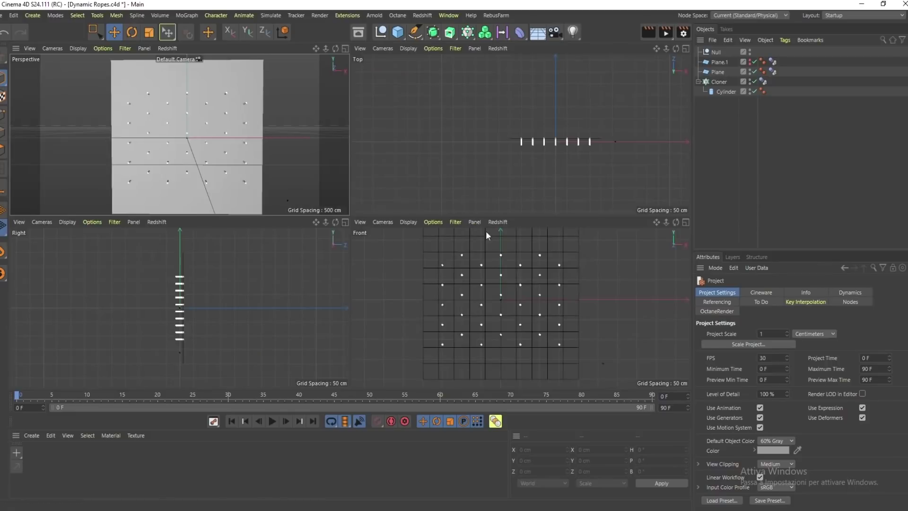
pyautogui.click(686, 222)
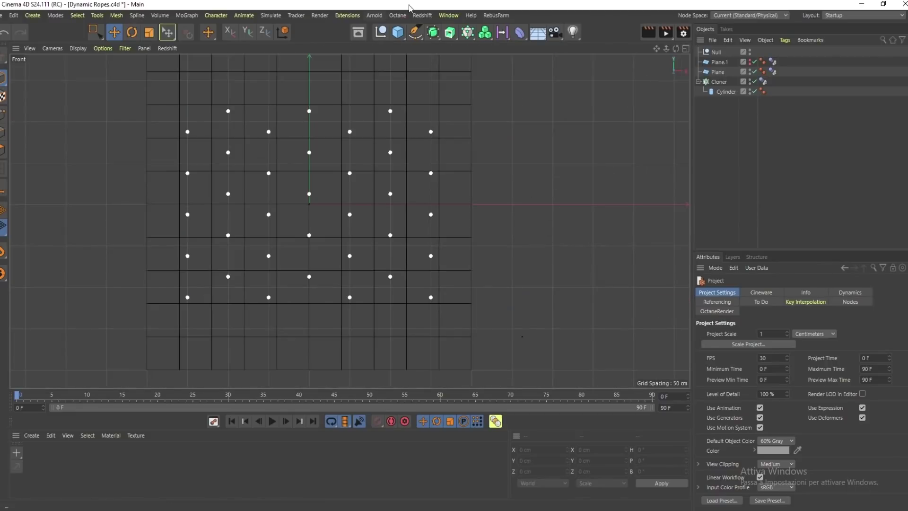
pyautogui.moveTo(415, 32); pyautogui.dragTo(470, 49)
pyautogui.click(454, 65)
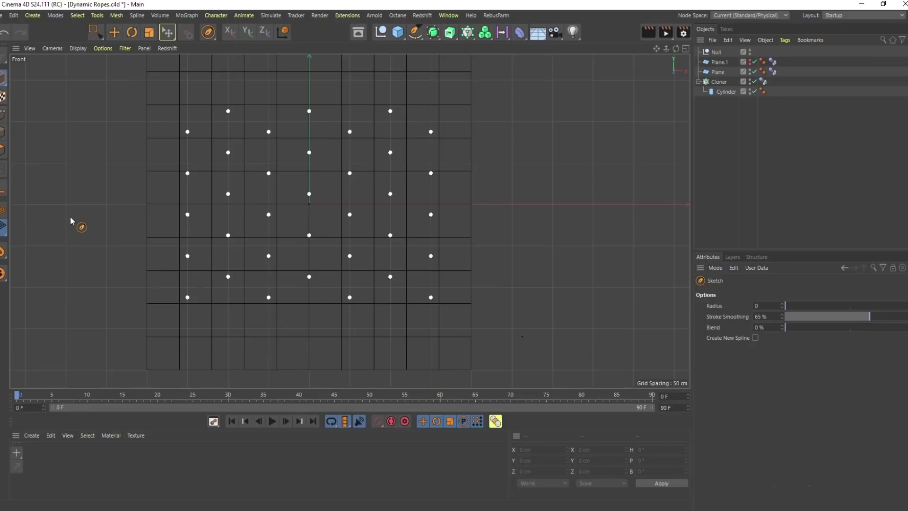
# Sketch a rope from the left edge, looping around four pegs, ending at the lower right.
pyautogui.moveTo(44, 219)
pyautogui.mouseDown()
pyautogui.moveTo(179, 233)
pyautogui.moveTo(202, 226)
pyautogui.moveTo(208, 209)
pyautogui.moveTo(195, 196)
pyautogui.moveTo(169, 207)
pyautogui.moveTo(175, 229)
pyautogui.moveTo(190, 231)
pyautogui.moveTo(216, 222)
pyautogui.moveTo(265, 156)
pyautogui.moveTo(279, 155)
pyautogui.moveTo(285, 178)
pyautogui.moveTo(263, 192)
pyautogui.moveTo(253, 183)
pyautogui.moveTo(263, 149)
pyautogui.moveTo(306, 133)
pyautogui.moveTo(355, 142)
pyautogui.moveTo(361, 120)
pyautogui.moveTo(344, 118)
pyautogui.moveTo(336, 135)
pyautogui.moveTo(345, 148)
pyautogui.moveTo(399, 174)
pyautogui.mouseUp()
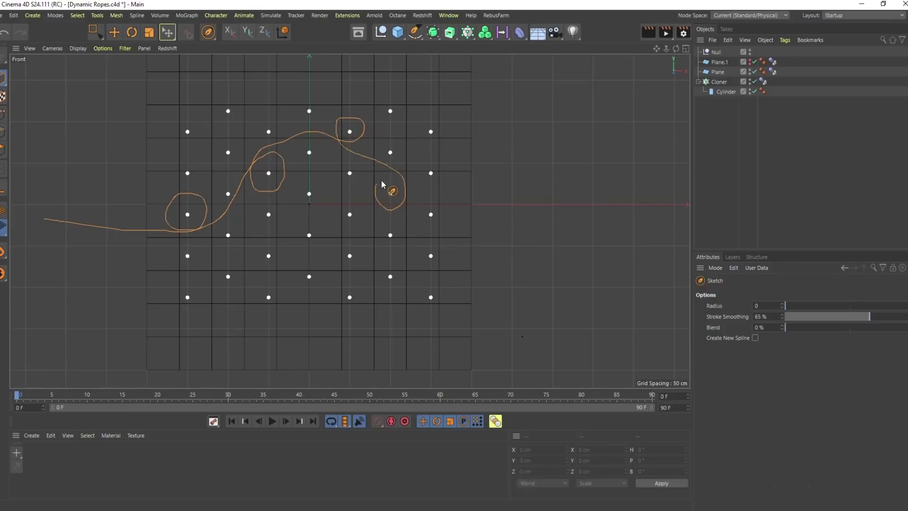
pyautogui.moveTo(407, 208)
pyautogui.mouseDown()
pyautogui.moveTo(408, 227)
pyautogui.moveTo(422, 240)
pyautogui.moveTo(536, 273)
pyautogui.mouseUp()
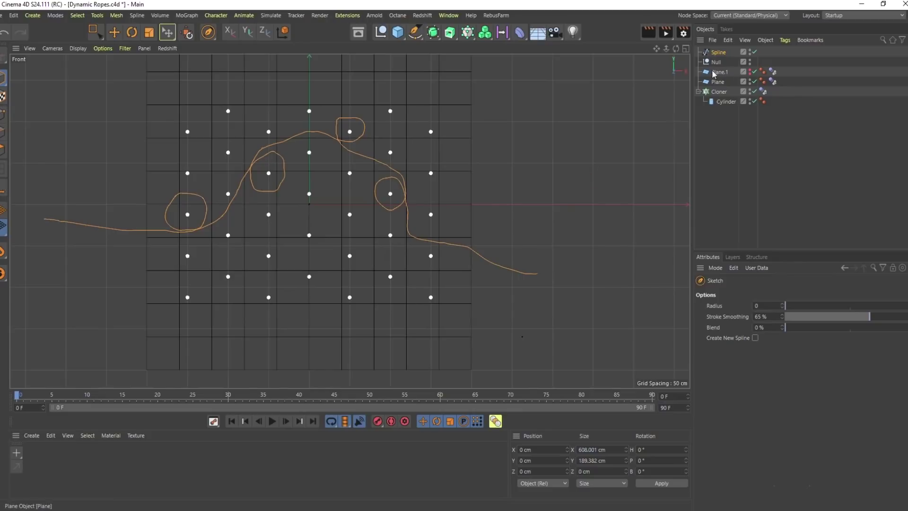
# Make the sketched spline a B-Spline with Uniform intermediate points.
pyautogui.click(709, 54)
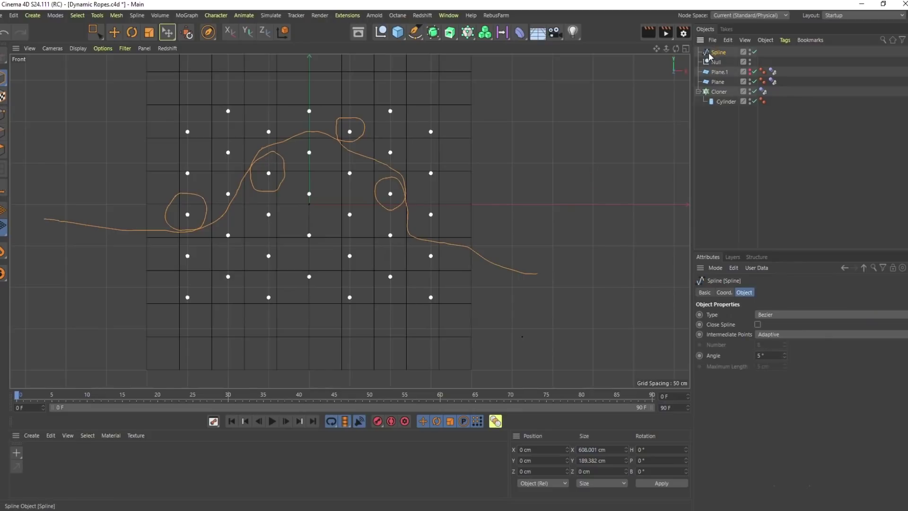
pyautogui.click(778, 315)
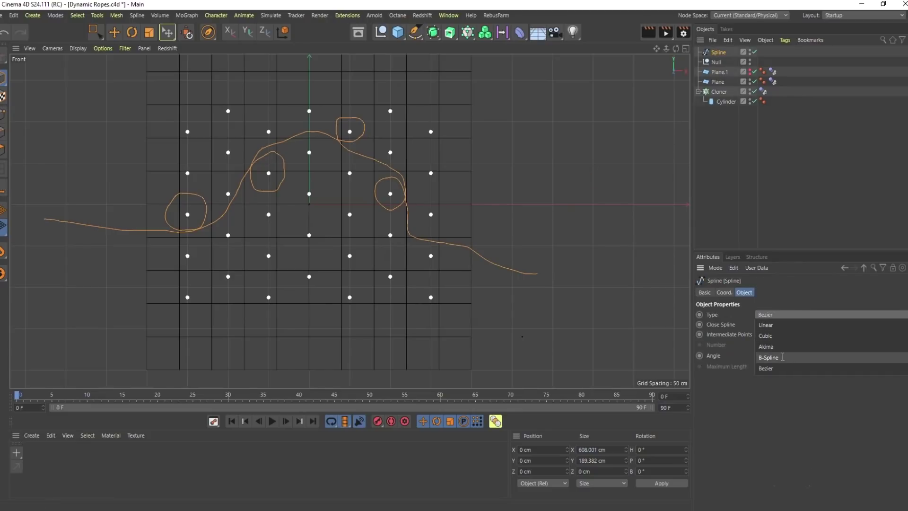
pyautogui.click(782, 358)
pyautogui.click(777, 335)
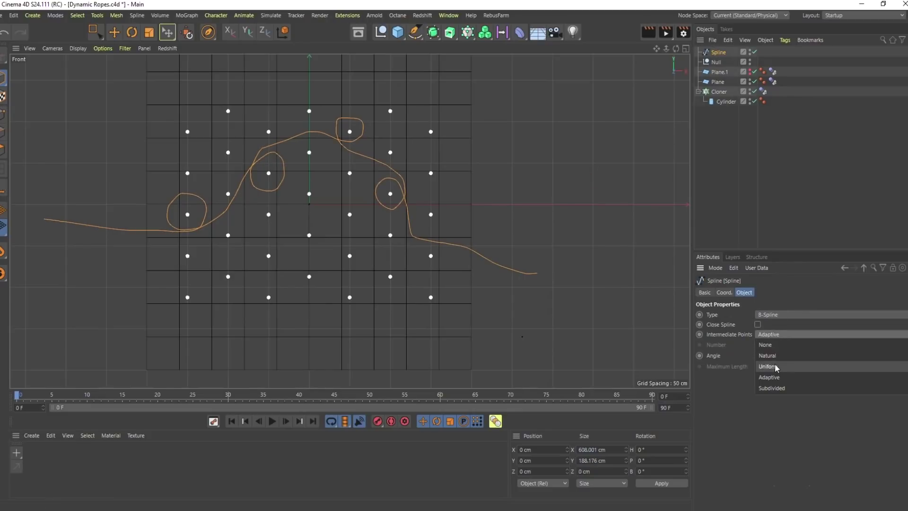
pyautogui.click(775, 367)
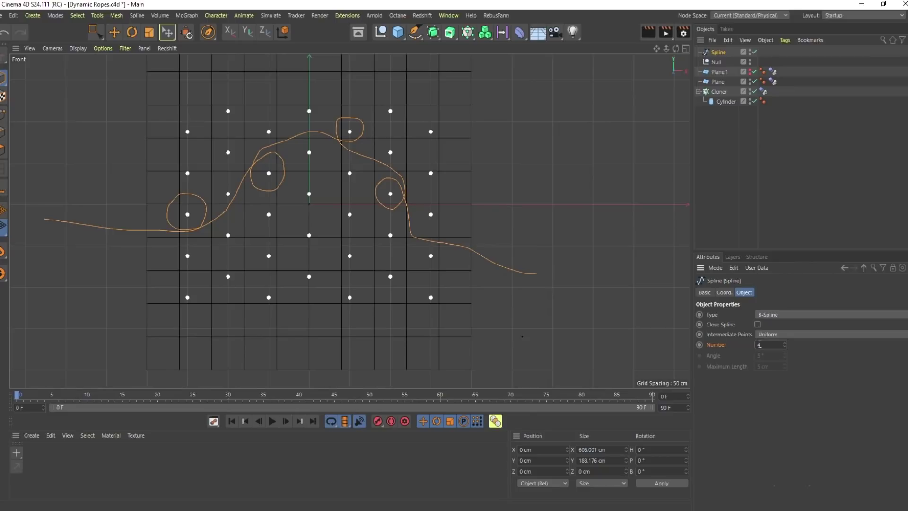
# Add a Rigid Body dynamics tag to the spline and widen the Object and Attribute panels.
pyautogui.rightClick(719, 53)
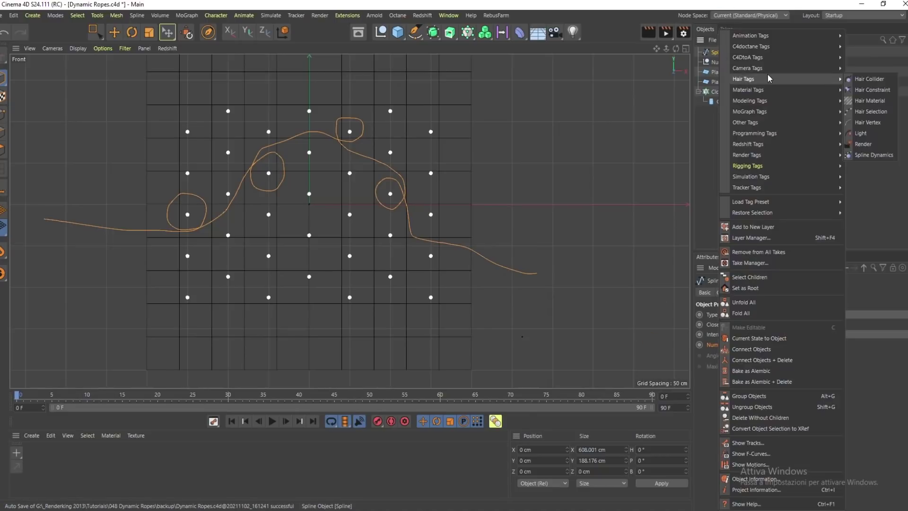
pyautogui.moveTo(780, 154)
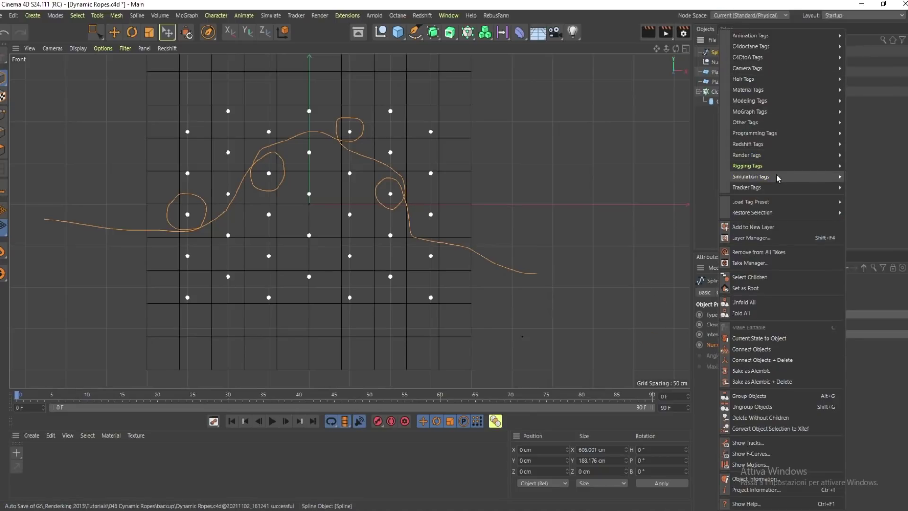
pyautogui.moveTo(776, 176)
pyautogui.click(869, 178)
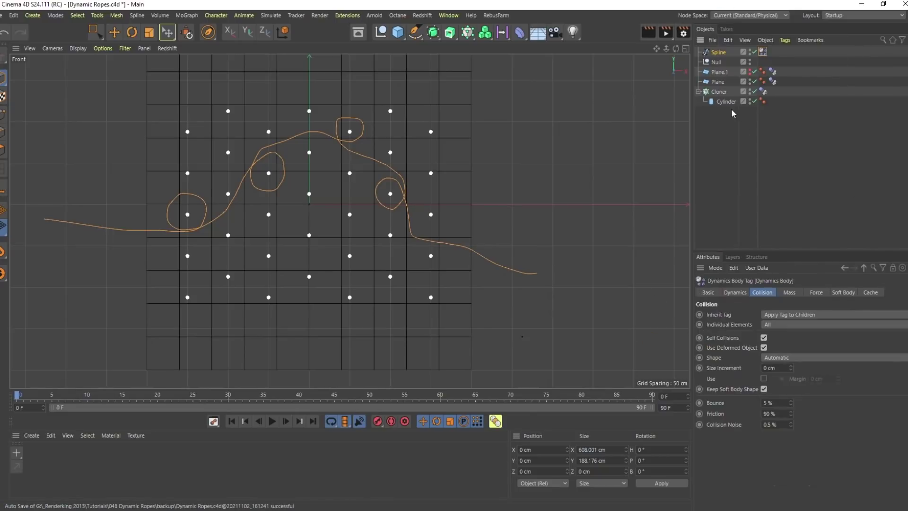
pyautogui.moveTo(692, 123); pyautogui.dragTo(591, 137)
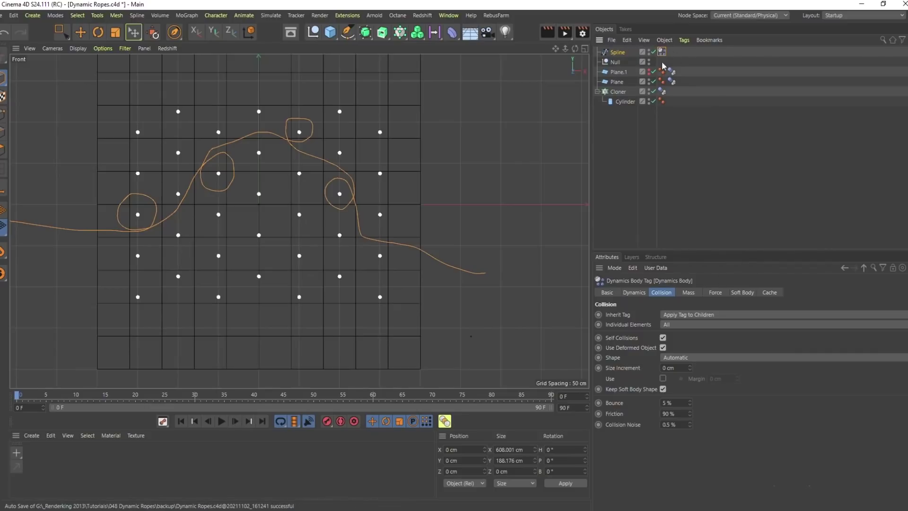
# Set the rope's dynamics Bounce to 0 % and Friction to 200 %.
pyautogui.doubleClick(685, 400)
pyautogui.write('0')
pyautogui.press('Tab')
pyautogui.write('200')
pyautogui.press('Return')
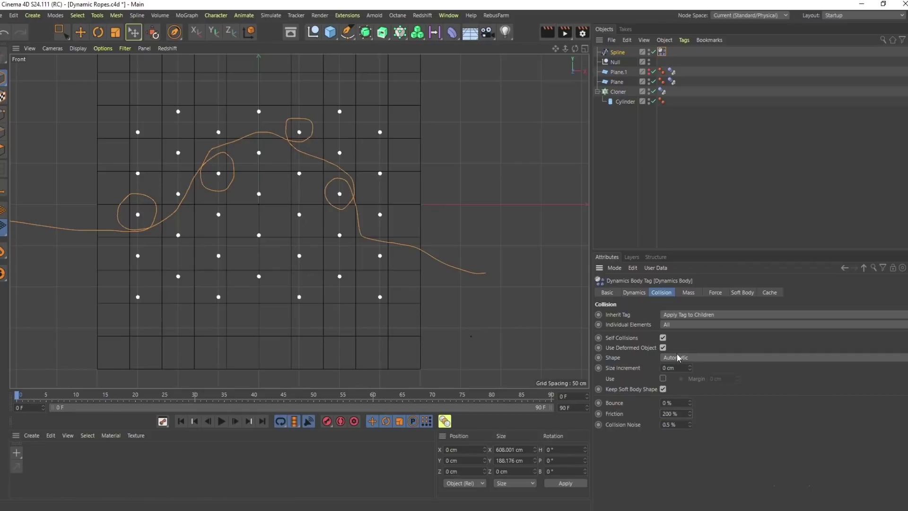
# Make the tag a soft body with Structural stiffness 1500.
pyautogui.click(688, 292)
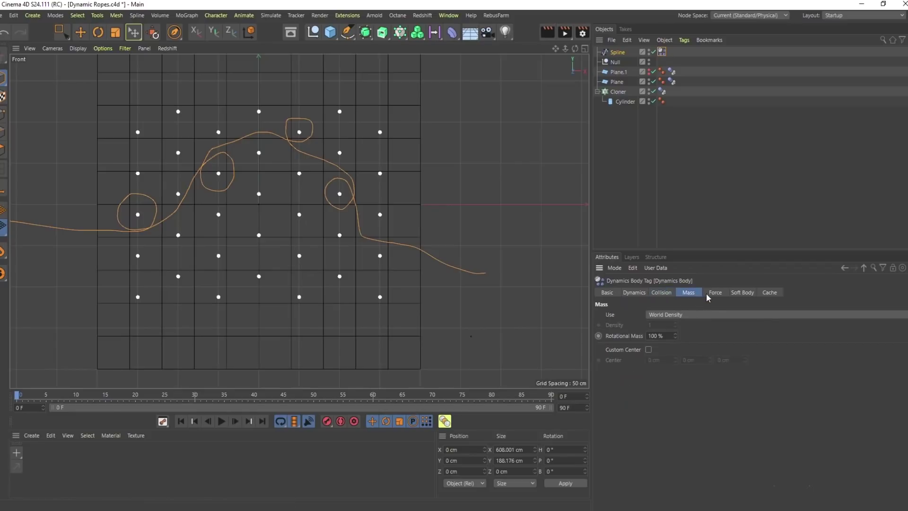
pyautogui.click(715, 293)
pyautogui.click(742, 293)
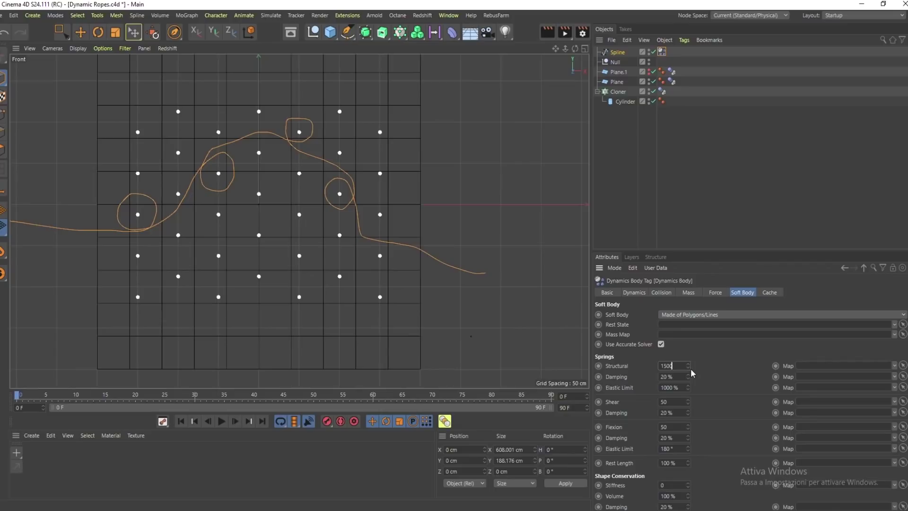
pyautogui.click(662, 365)
pyautogui.click(655, 132)
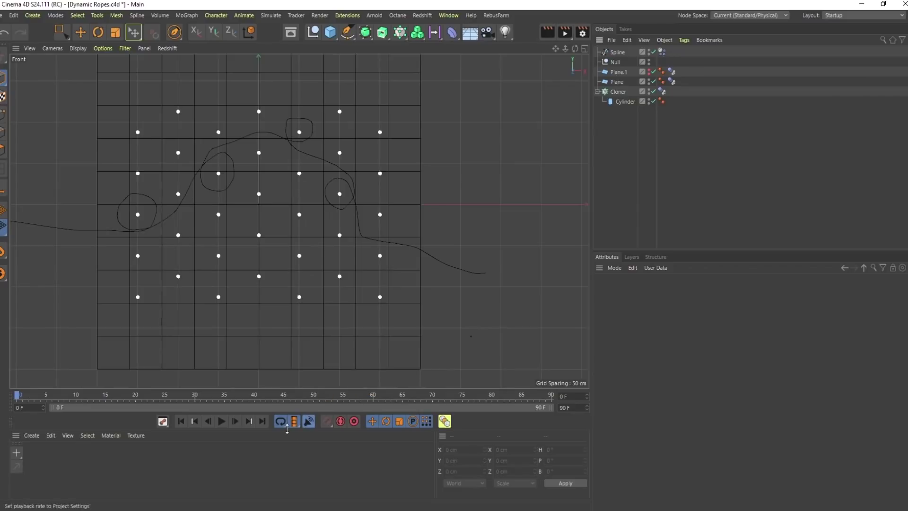
# Play the simulation so the rope drops onto the pegs, then stop playback.
pyautogui.click(222, 423)
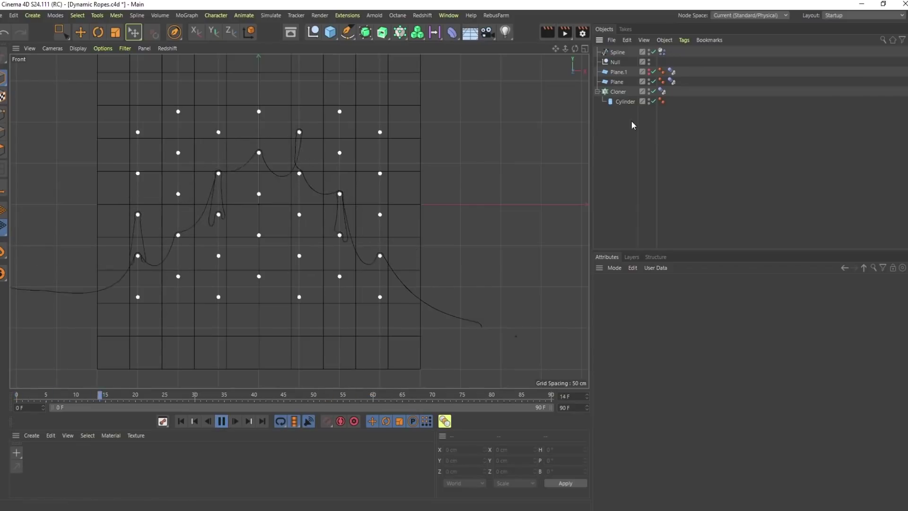
pyautogui.press('F8')
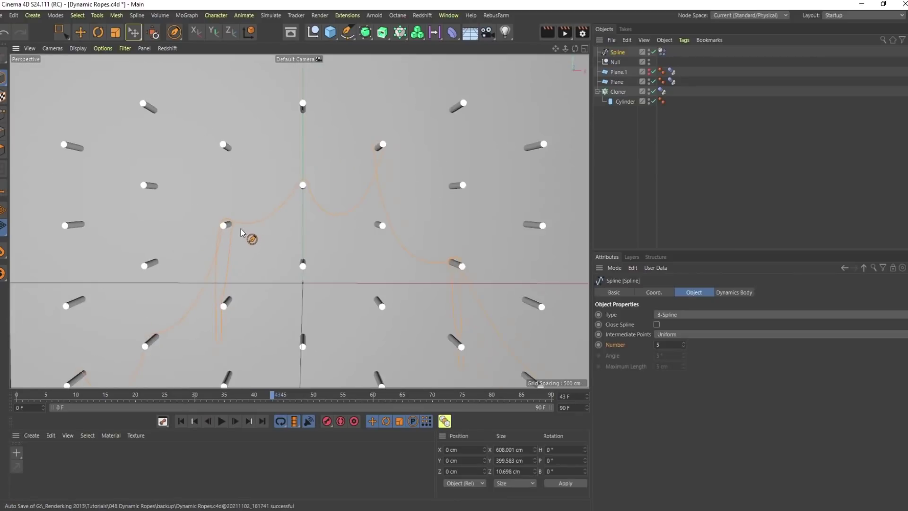
# On the Cloner's Dynamics Body tag, reset the collision Margin usage and re-enable it at 1 cm.
pyautogui.scroll(3, 225, 232)
pyautogui.scroll(-5, 221, 216)
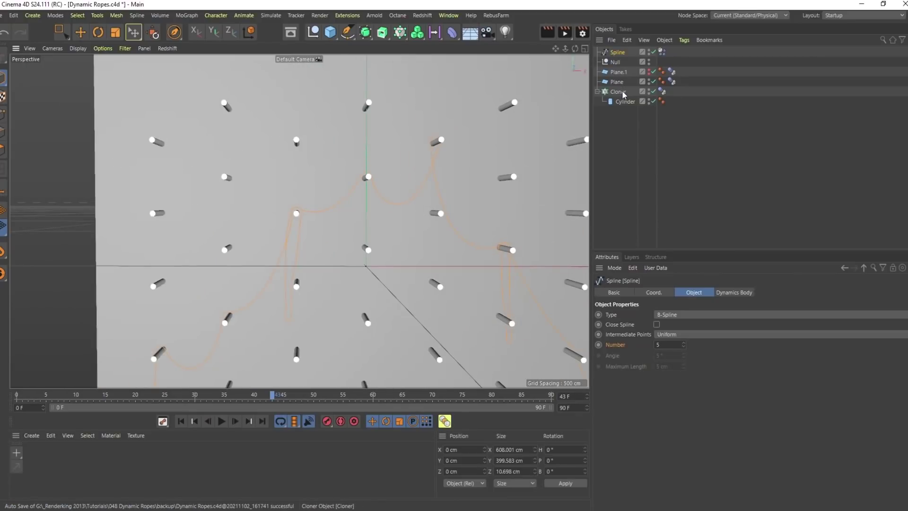
pyautogui.click(662, 92)
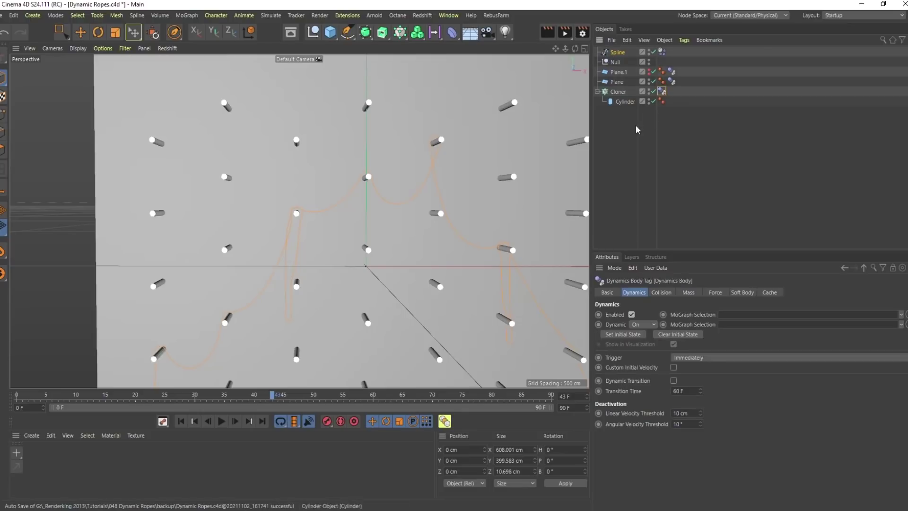
pyautogui.click(662, 292)
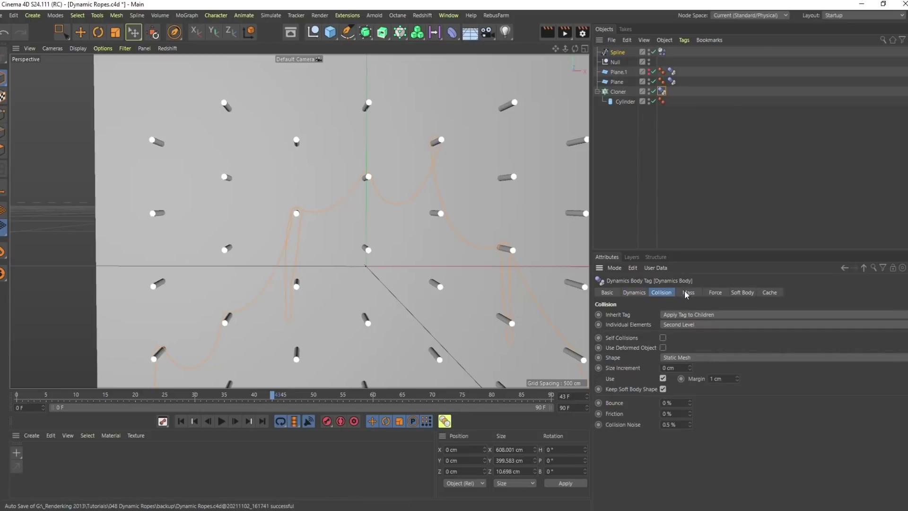
pyautogui.rightClick(634, 378)
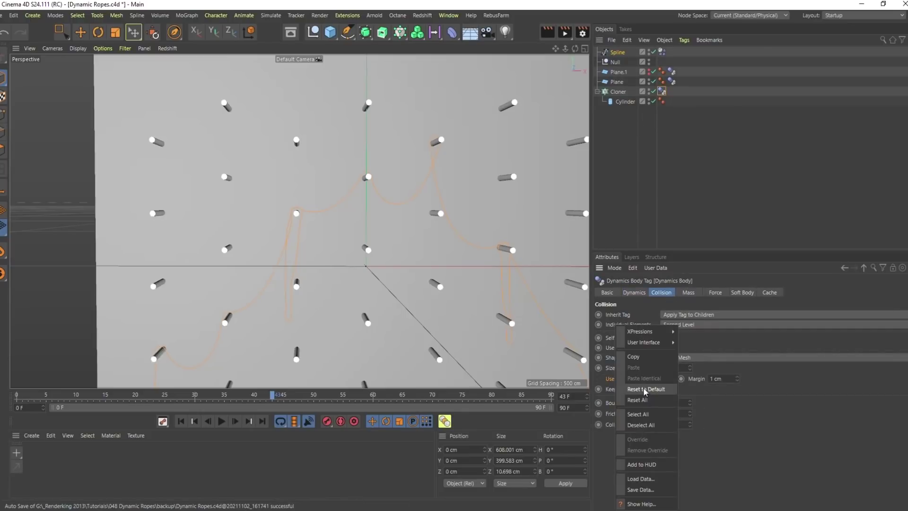
pyautogui.click(645, 389)
pyautogui.click(663, 379)
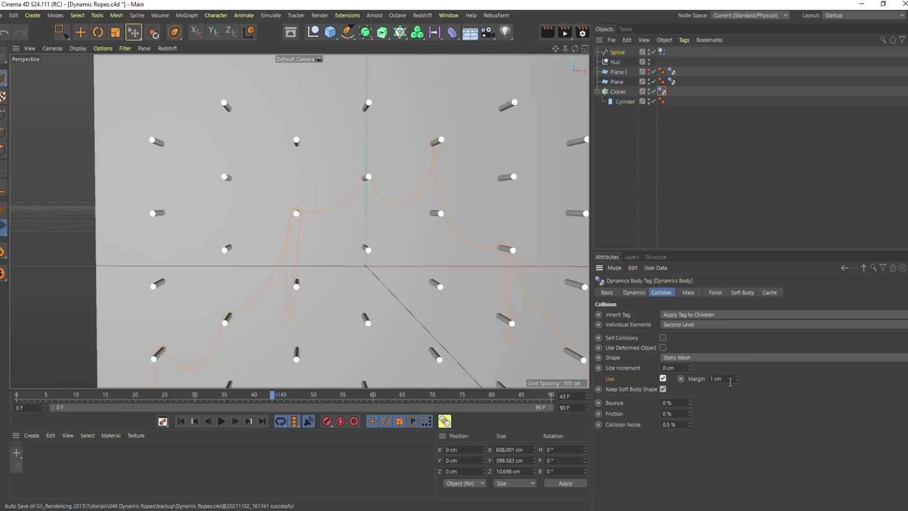
pyautogui.click(717, 378)
pyautogui.click(382, 32)
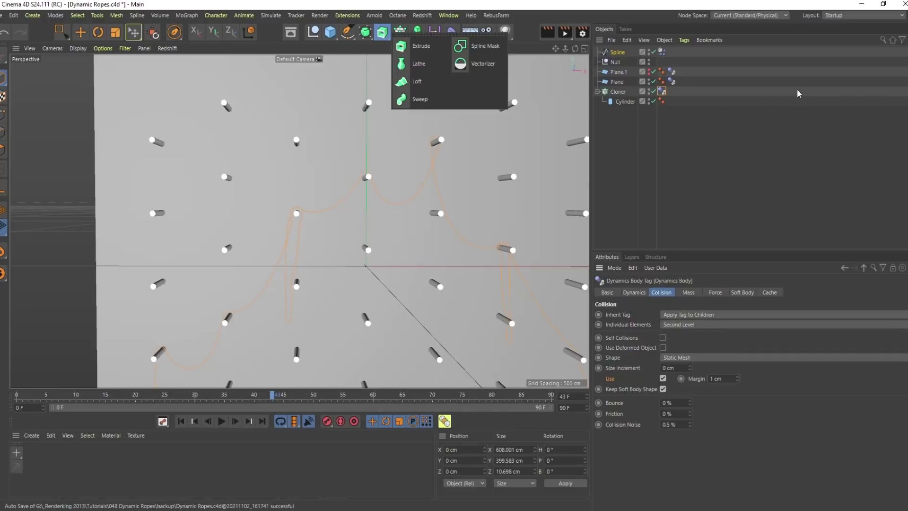
# Tilt the view straight onto the pegboard, rewind to frame 0, and show Project Settings.
pyautogui.scroll(8, 300, 214)
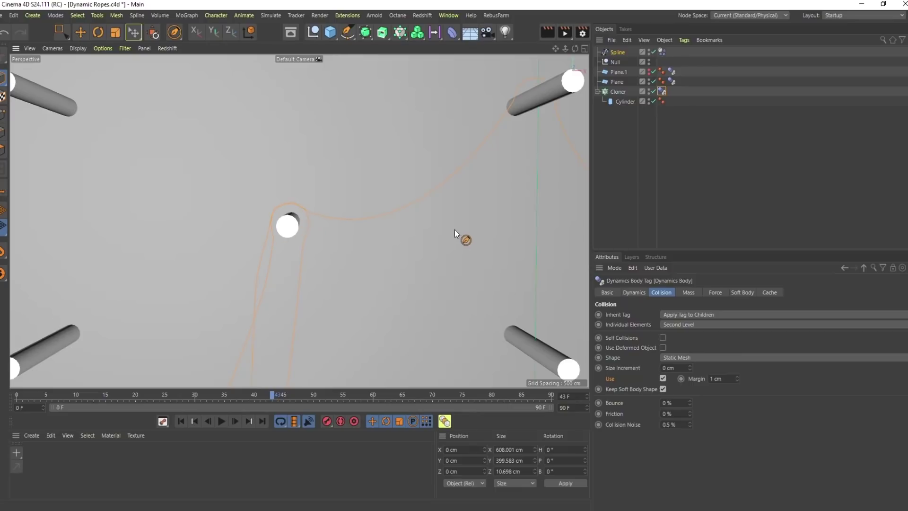
pyautogui.scroll(-10, 451, 234)
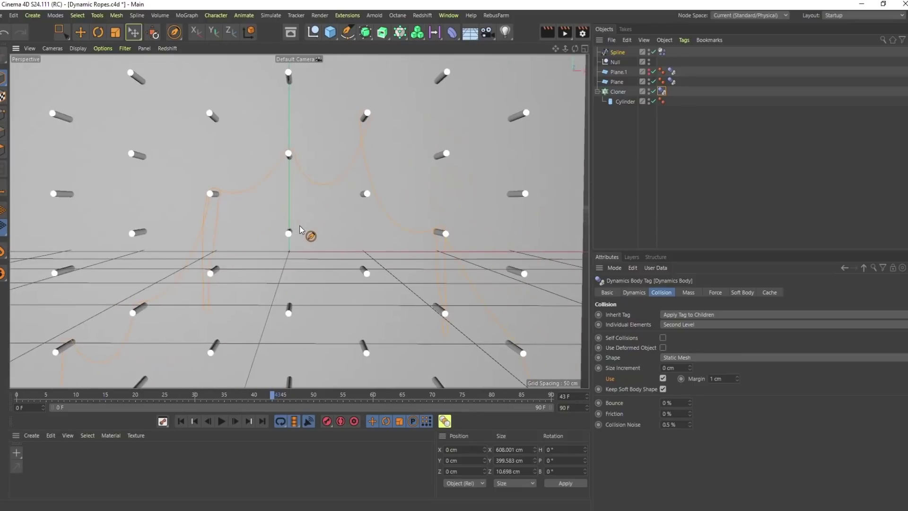
pyautogui.keyDown('alt'); pyautogui.moveTo(310, 249); pyautogui.dragTo(318, 253); pyautogui.keyUp('alt')
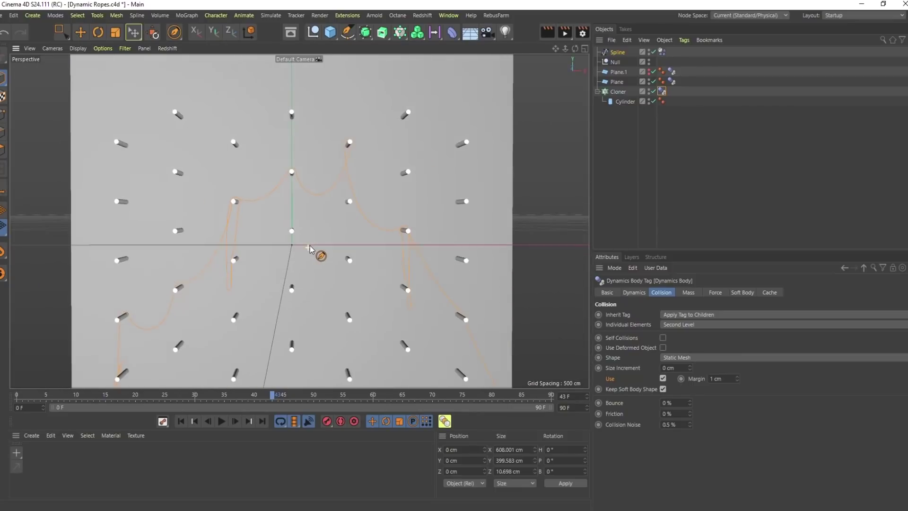
pyautogui.click(179, 421)
pyautogui.click(714, 167)
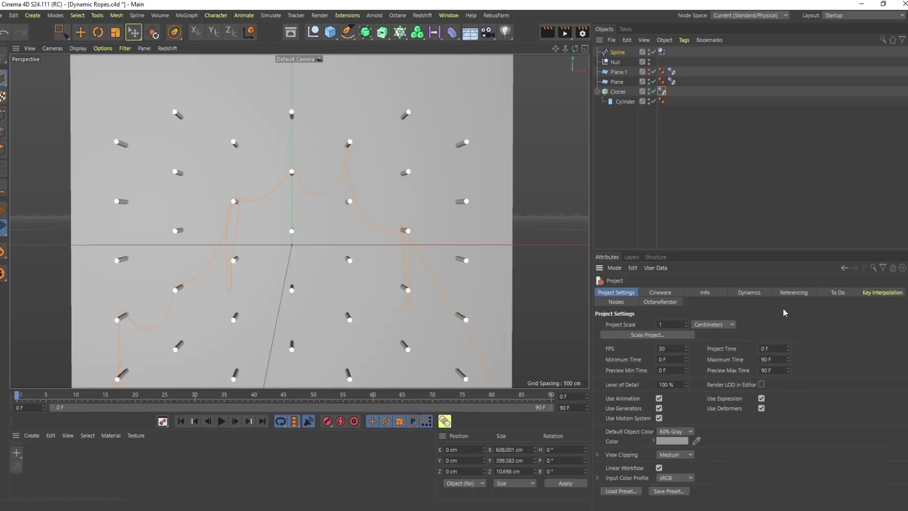
# Set project dynamics to 0.1 cm collision margin, 15 steps per frame, 30 solver iterations.
pyautogui.click(750, 293)
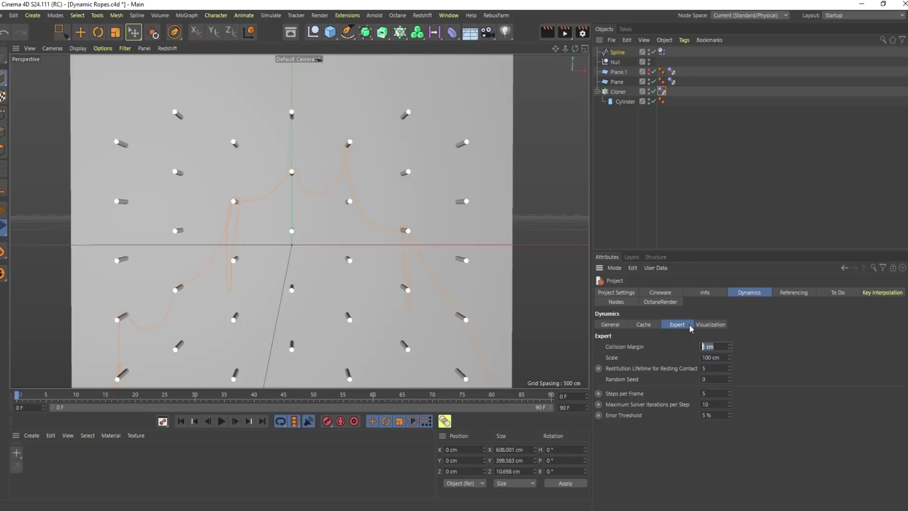
pyautogui.write('0.1')
pyautogui.press('Tab')
pyautogui.press('Tab')
pyautogui.press('Tab')
pyautogui.press('Tab')
pyautogui.write('15')
pyautogui.press('Tab')
pyautogui.write('30')
pyautogui.press('Tab')
pyautogui.press('Return')
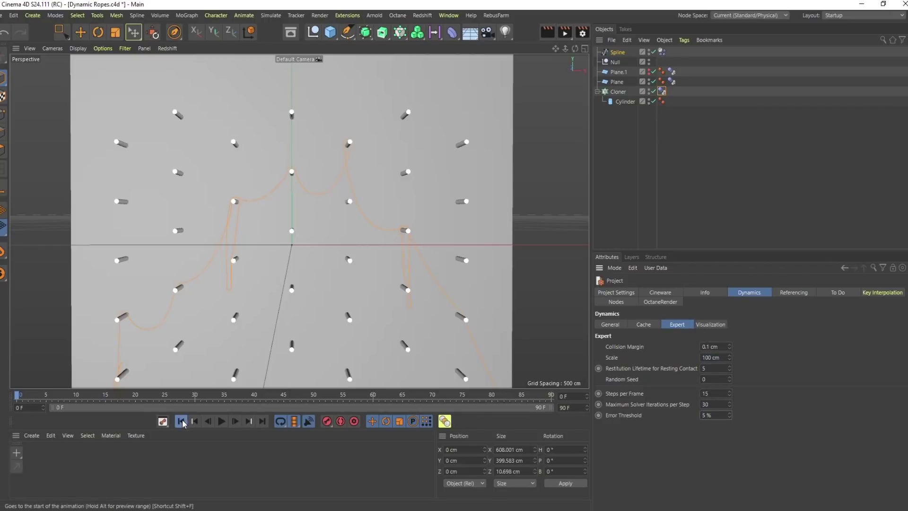
# Replay the rope simulation with the new settings and rewind to frame 0.
pyautogui.click(709, 136)
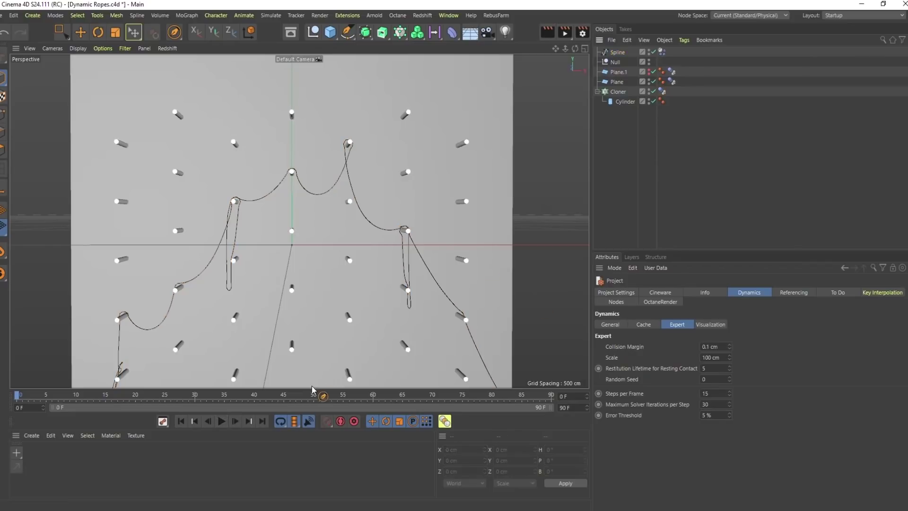
pyautogui.click(221, 421)
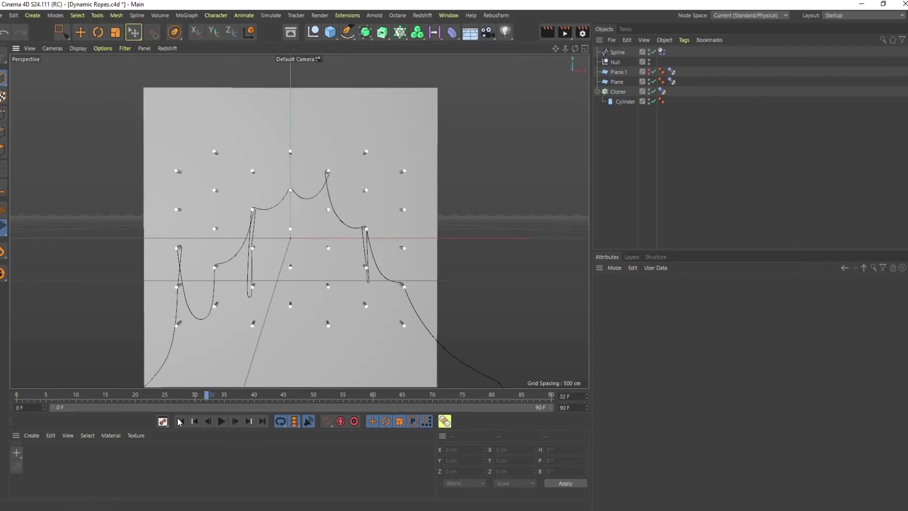
pyautogui.click(179, 421)
pyautogui.click(272, 15)
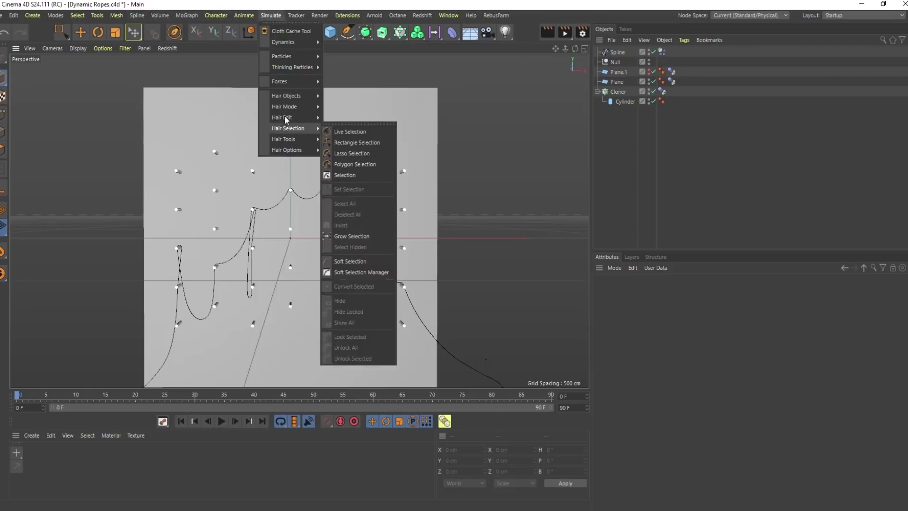
# Add an Attractor force and place it on the rope's left end, around X −332 cm.
pyautogui.moveTo(302, 81)
pyautogui.click(344, 88)
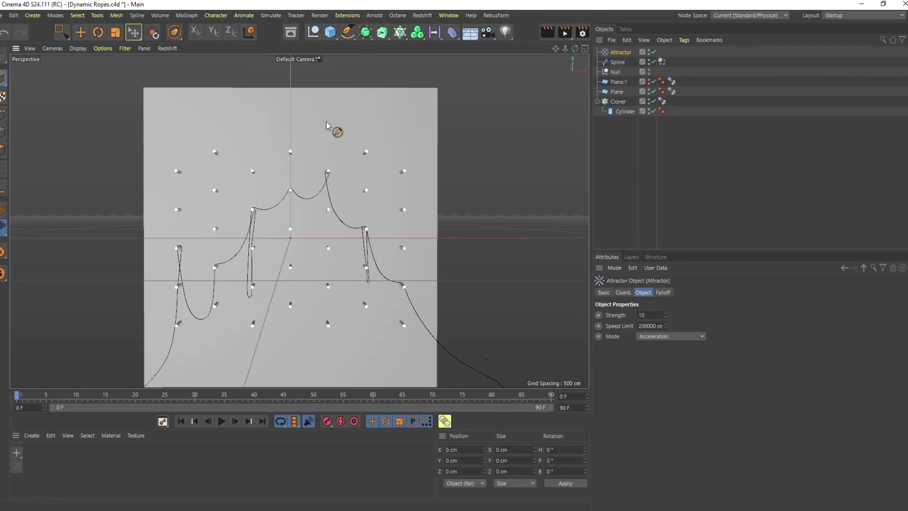
pyautogui.scroll(-2, 249, 253)
pyautogui.click(81, 32)
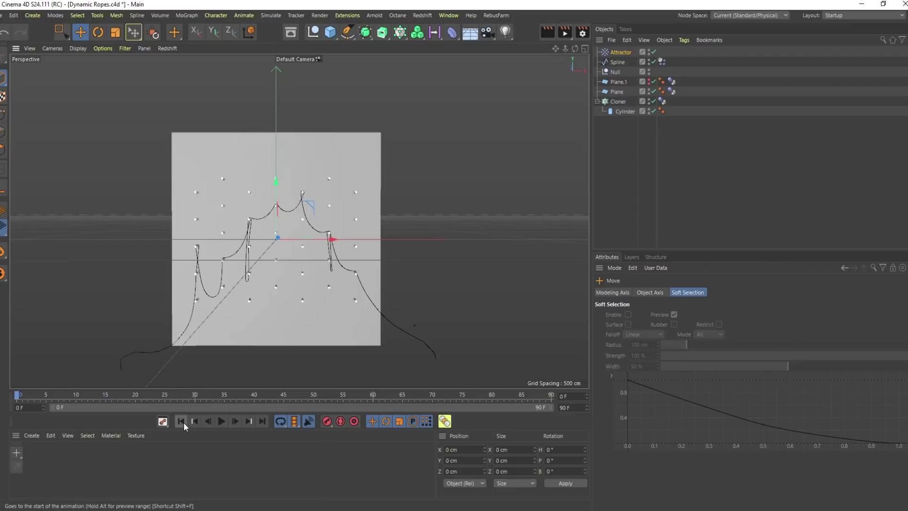
pyautogui.click(222, 421)
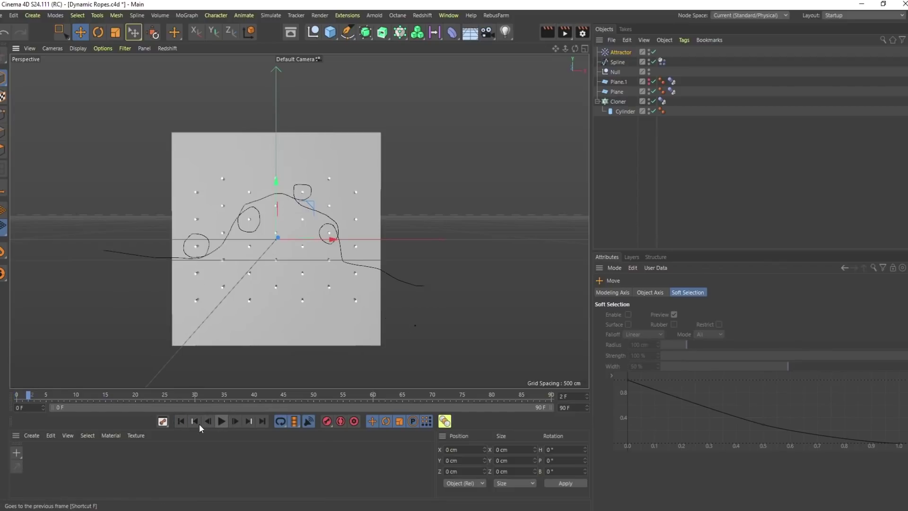
pyautogui.click(181, 421)
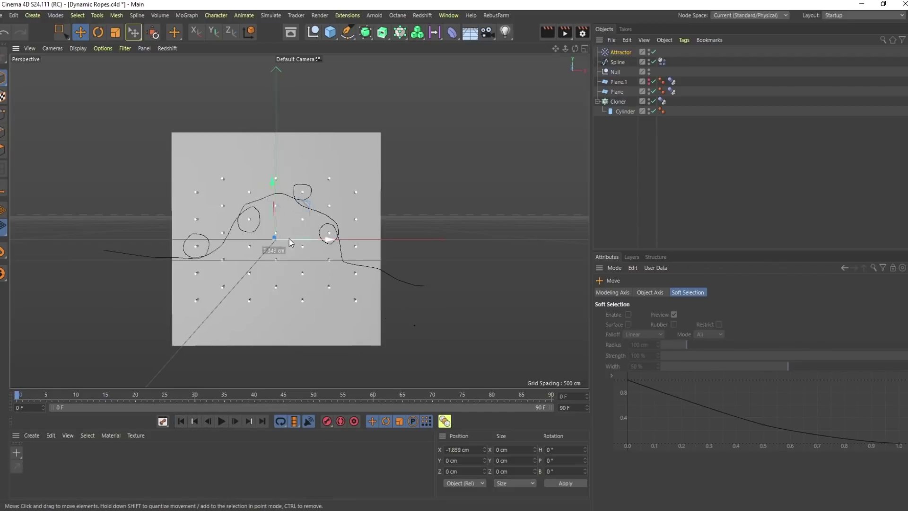
pyautogui.moveTo(289, 238); pyautogui.dragTo(126, 265)
pyautogui.moveTo(96, 222); pyautogui.dragTo(143, 257)
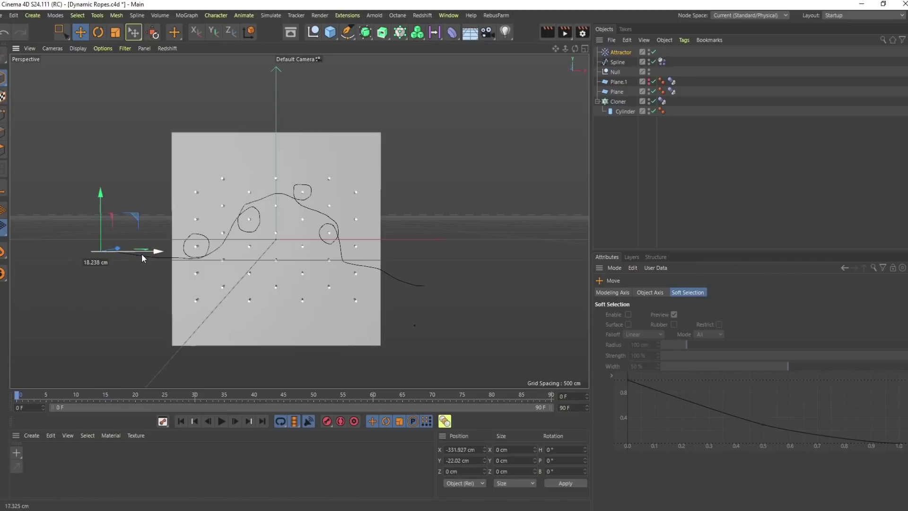
# Switch to the four-view layout and give the Attractor Strength 500 and Speed Limit 2000 cm.
pyautogui.click(585, 48)
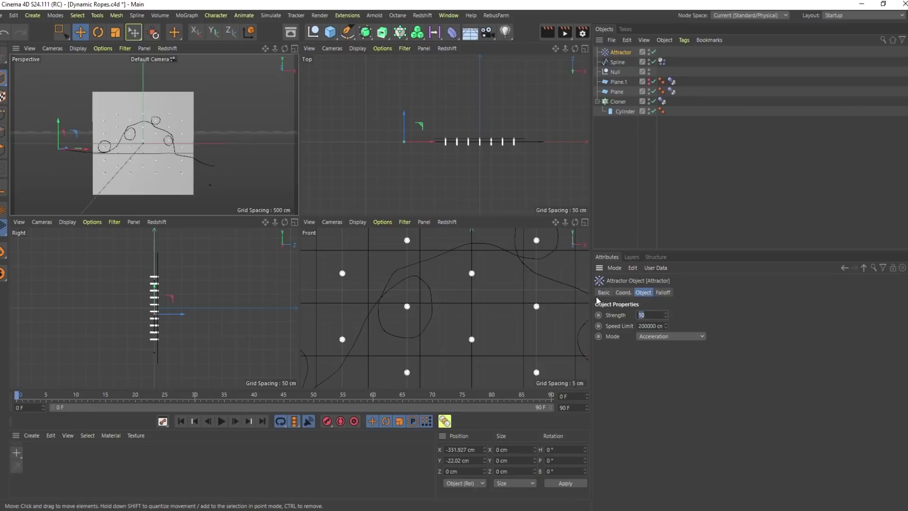
pyautogui.write('0')
pyautogui.press('Tab')
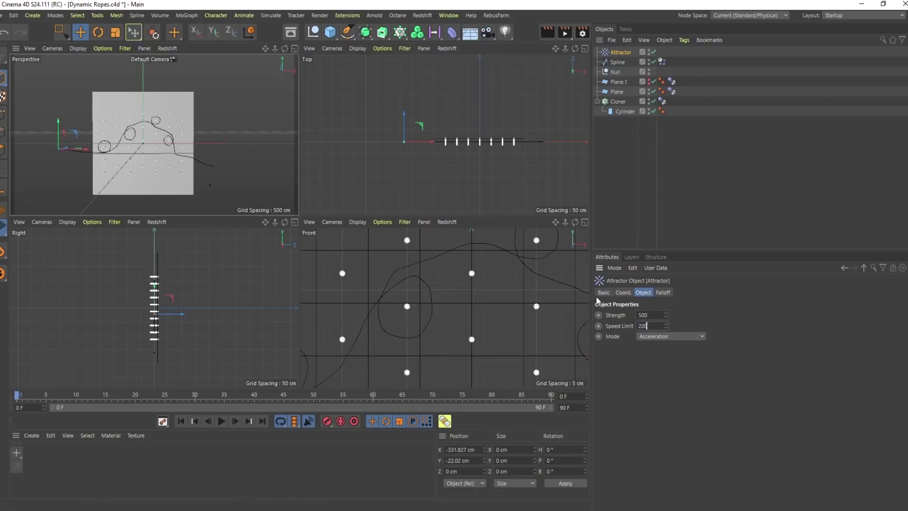
pyautogui.write('2000')
pyautogui.press('Return')
# Give the Attractor a Spherical Field falloff and duplicate it as Attractor.1.
pyautogui.click(667, 292)
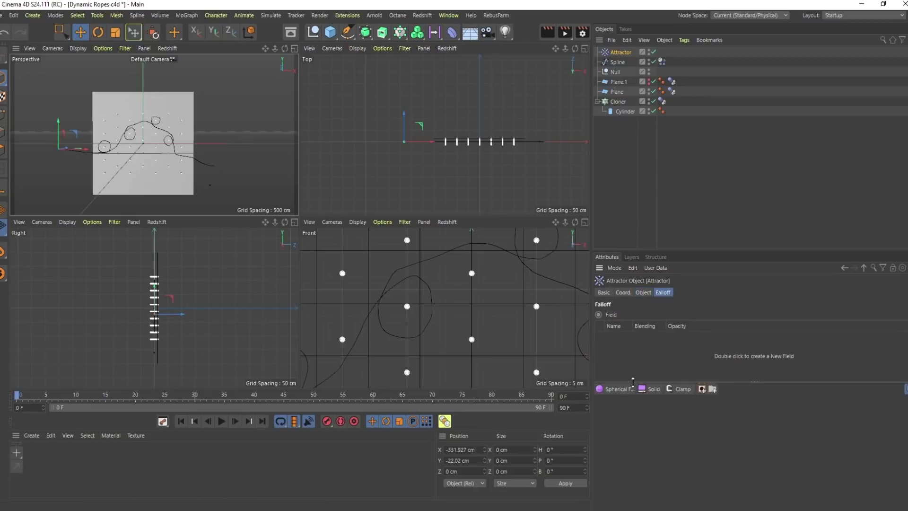
pyautogui.click(615, 389)
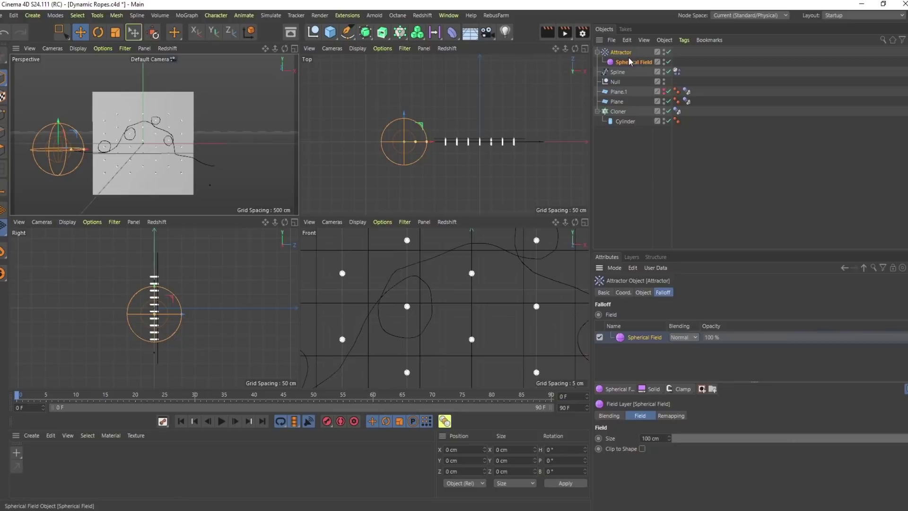
pyautogui.keyDown('ctrl'); pyautogui.moveTo(624, 47); pyautogui.dragTo(625, 48); pyautogui.keyUp('ctrl')
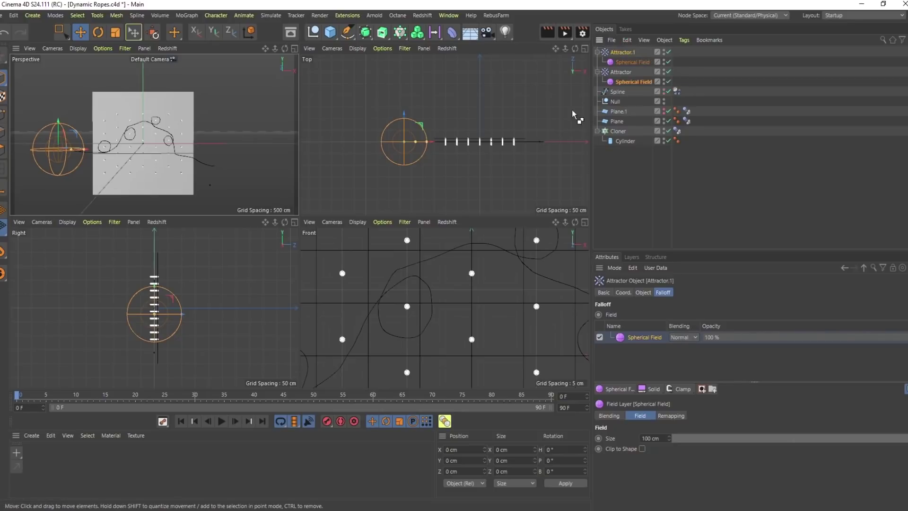
pyautogui.moveTo(81, 151); pyautogui.dragTo(223, 166)
pyautogui.hotkey('ctrl', 'z')
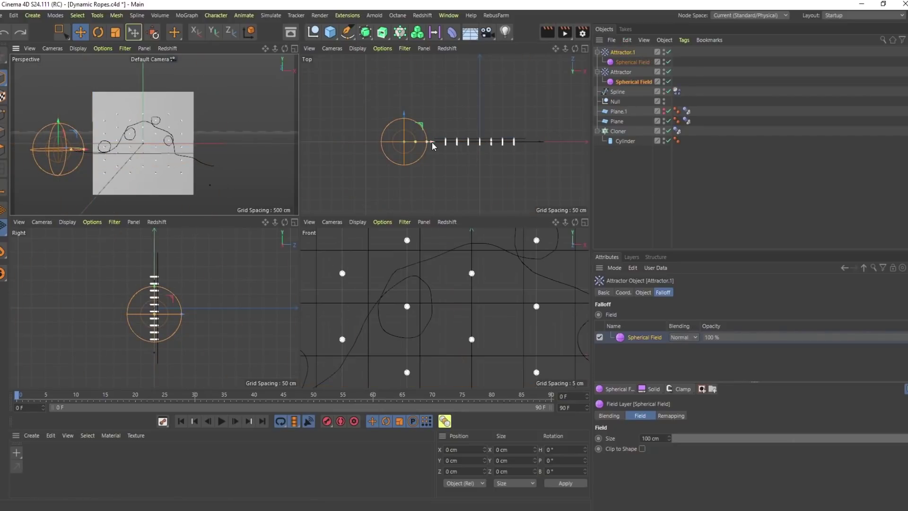
# Place Attractor.1 right of the pegboard near X 271, Y −88 cm and test-play the simulation.
pyautogui.moveTo(432, 142); pyautogui.dragTo(573, 144)
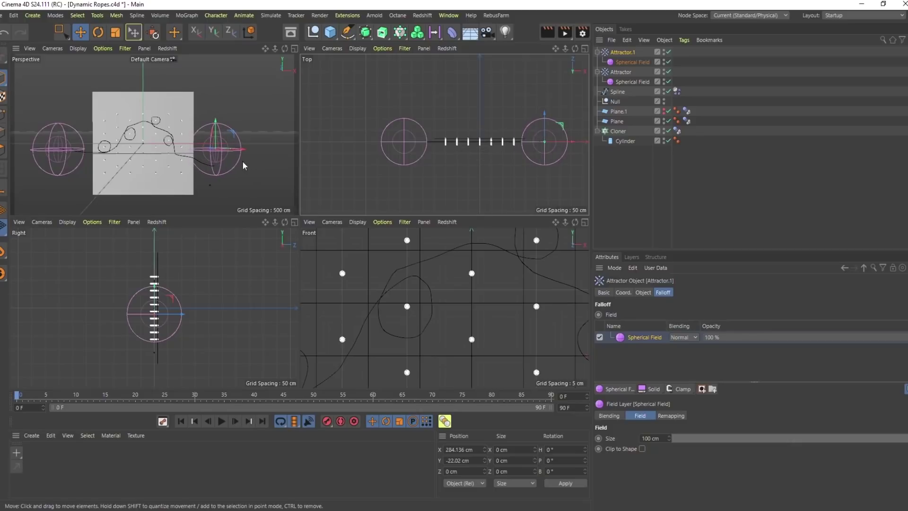
pyautogui.moveTo(218, 119); pyautogui.dragTo(239, 171)
pyautogui.middleClick(239, 171)
pyautogui.click(221, 421)
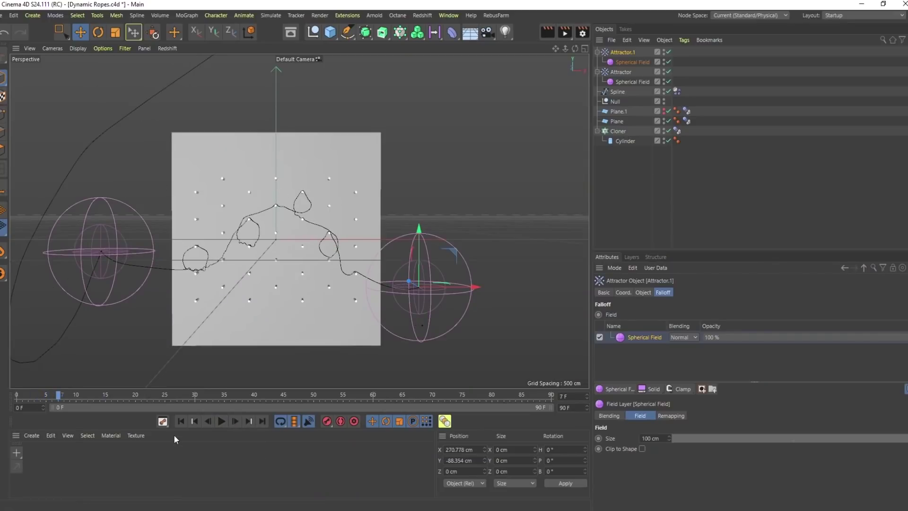
pyautogui.click(181, 421)
# Set the rope spline's Number to 6 and replay the simulation from frame 0.
pyautogui.click(617, 92)
pyautogui.click(683, 347)
pyautogui.click(683, 346)
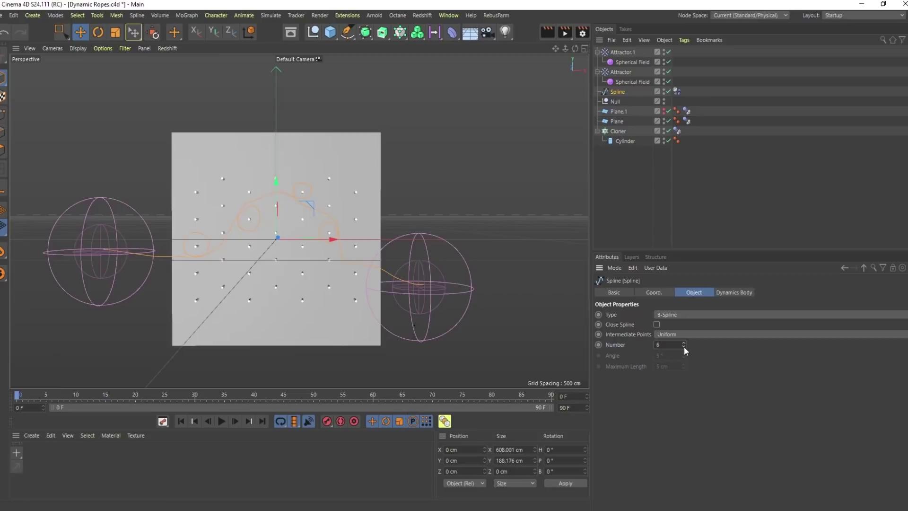
pyautogui.click(221, 422)
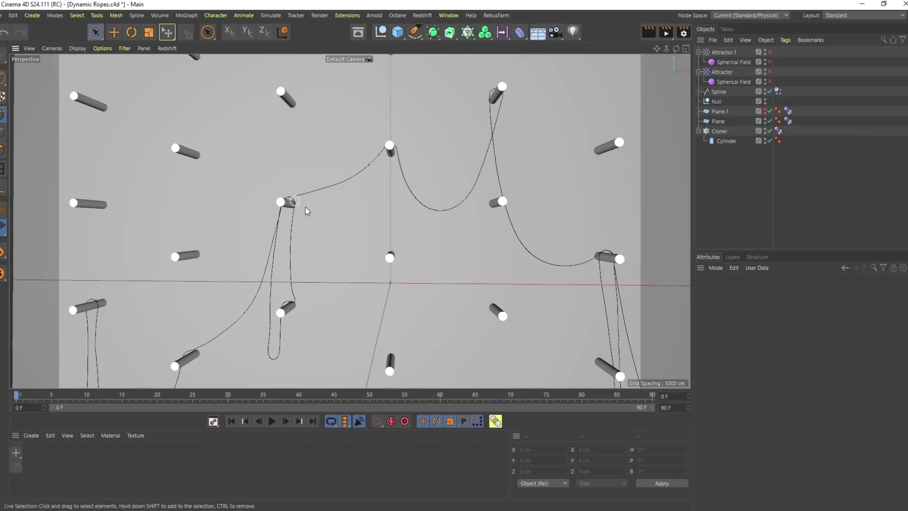
# Select the rope spline and shift one of its points along Z near a peg.
pyautogui.keyDown('alt'); pyautogui.moveTo(305, 207); pyautogui.dragTo(357, 240); pyautogui.keyUp('alt')
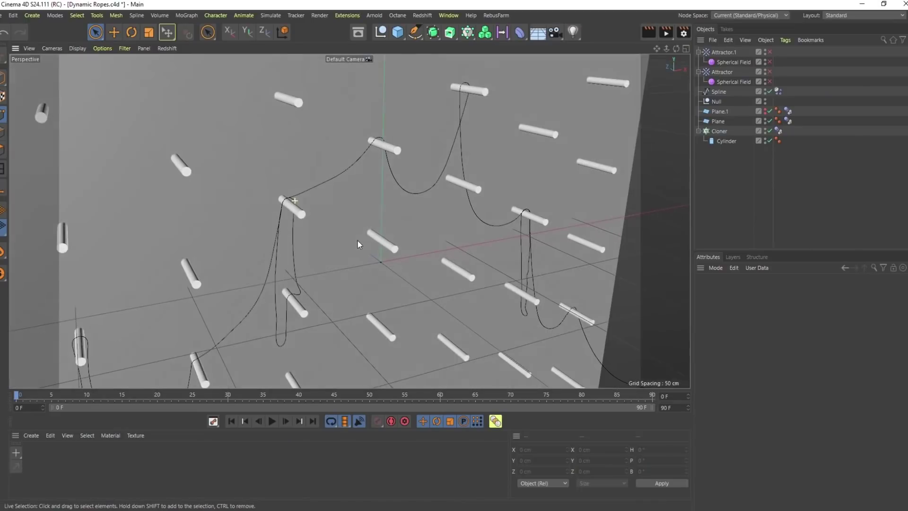
pyautogui.scroll(5, 283, 203)
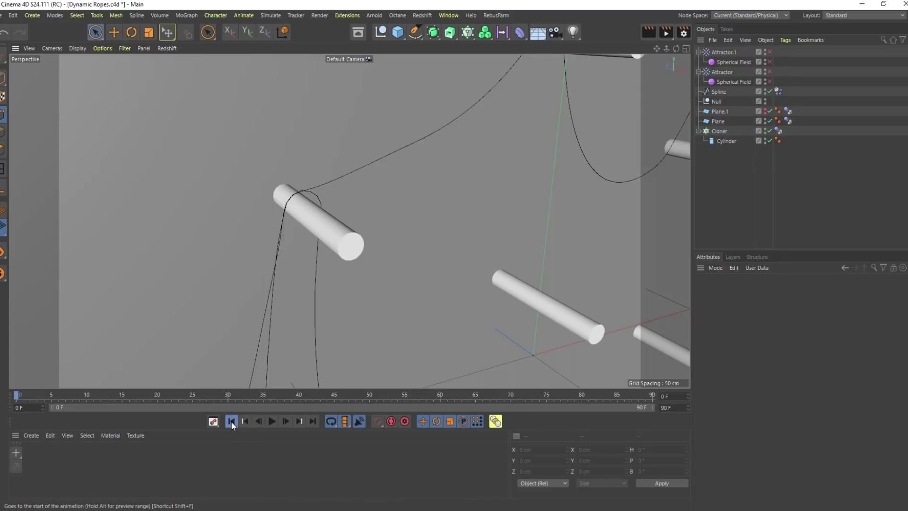
pyautogui.scroll(-2, 290, 286)
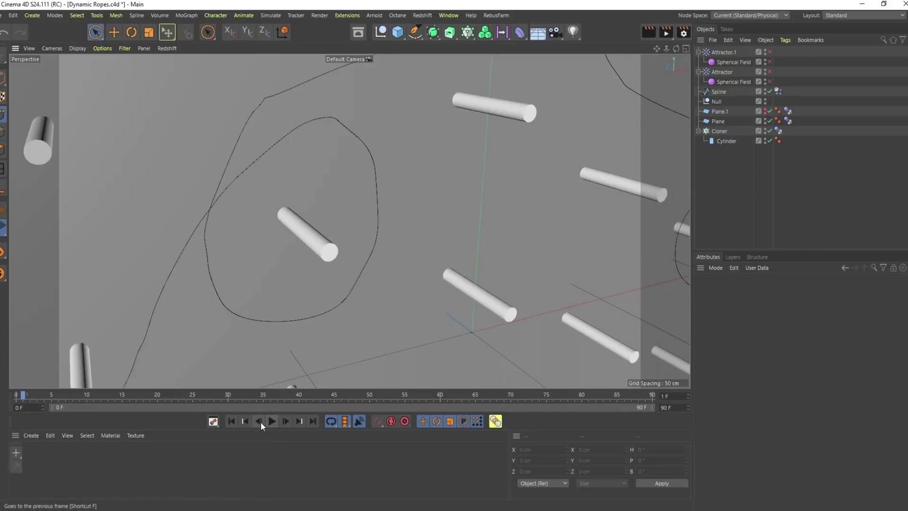
pyautogui.click(718, 92)
pyautogui.keyDown('alt'); pyautogui.moveTo(213, 189); pyautogui.dragTo(205, 218); pyautogui.keyUp('alt')
pyautogui.click(226, 200)
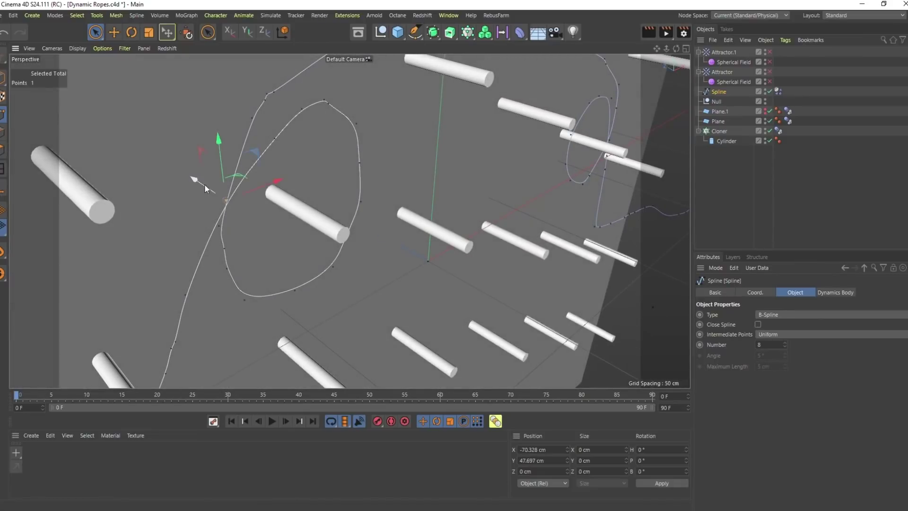
pyautogui.moveTo(204, 183); pyautogui.dragTo(217, 188)
# Move a second spline point beside a peg and replay the rope simulation.
pyautogui.keyDown('alt'); pyautogui.moveTo(366, 245); pyautogui.dragTo(273, 188); pyautogui.keyUp('alt')
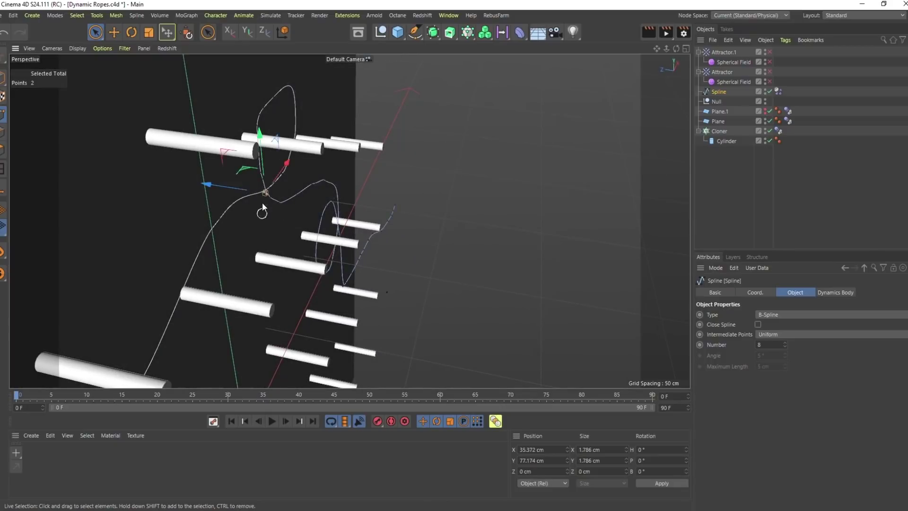
pyautogui.click(262, 210)
pyautogui.scroll(5, 263, 203)
pyautogui.click(263, 165)
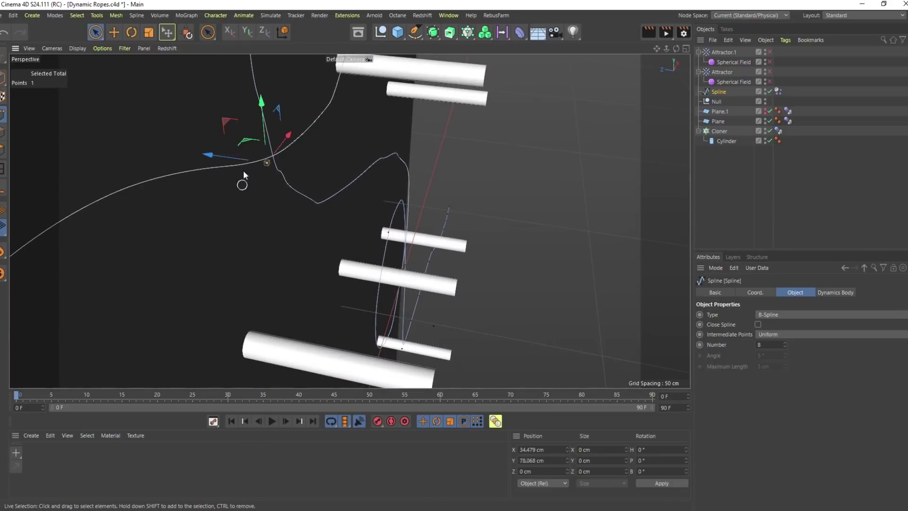
pyautogui.moveTo(226, 157); pyautogui.dragTo(242, 163)
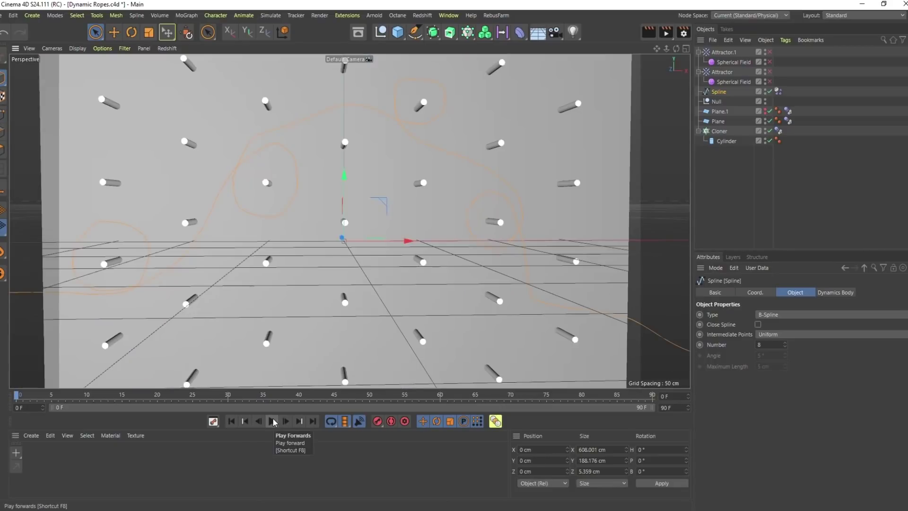
pyautogui.click(273, 421)
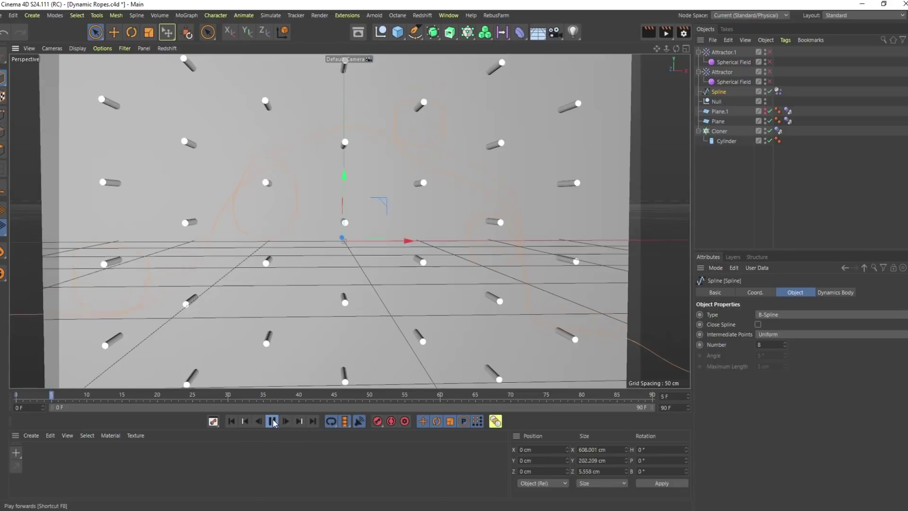
# Pause playback, deselect the spline and orbit the view toward the pegs.
pyautogui.click(273, 420)
pyautogui.click(766, 187)
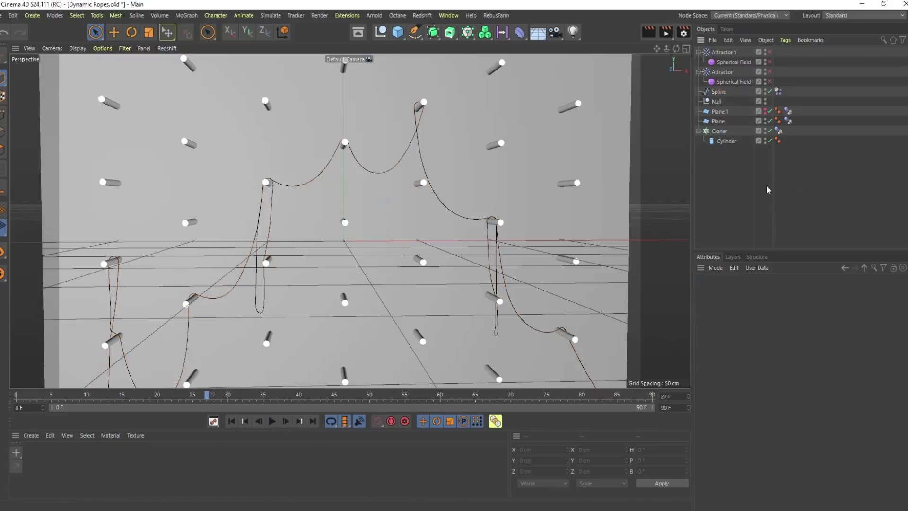
pyautogui.keyDown('alt'); pyautogui.moveTo(248, 125); pyautogui.dragTo(331, 198); pyautogui.keyUp('alt')
pyautogui.scroll(6, 223, 166)
# Create an n-Side profile with Radius 1 cm, 12 Sides and Rounding, then reselect the rope spline.
pyautogui.moveTo(414, 33); pyautogui.dragTo(522, 103)
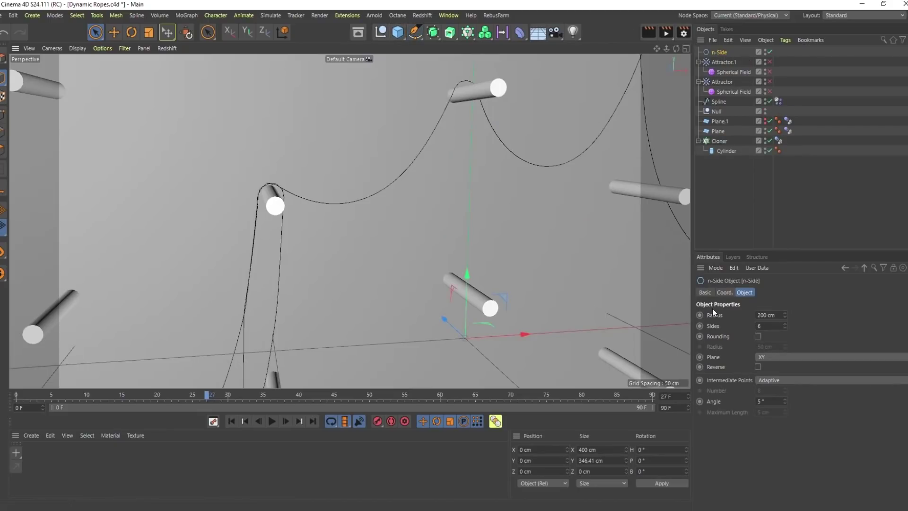
pyautogui.write('1')
pyautogui.press('Tab')
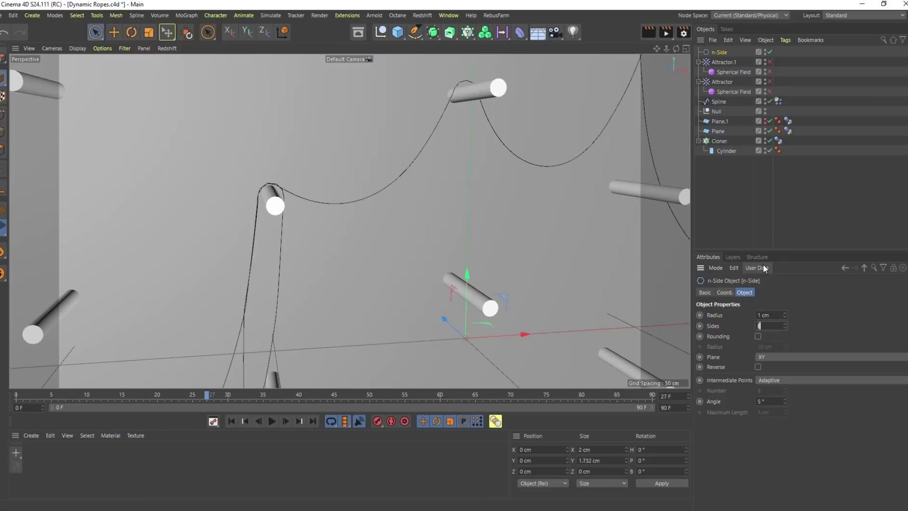
pyautogui.write('12')
pyautogui.press('Return')
pyautogui.click(758, 336)
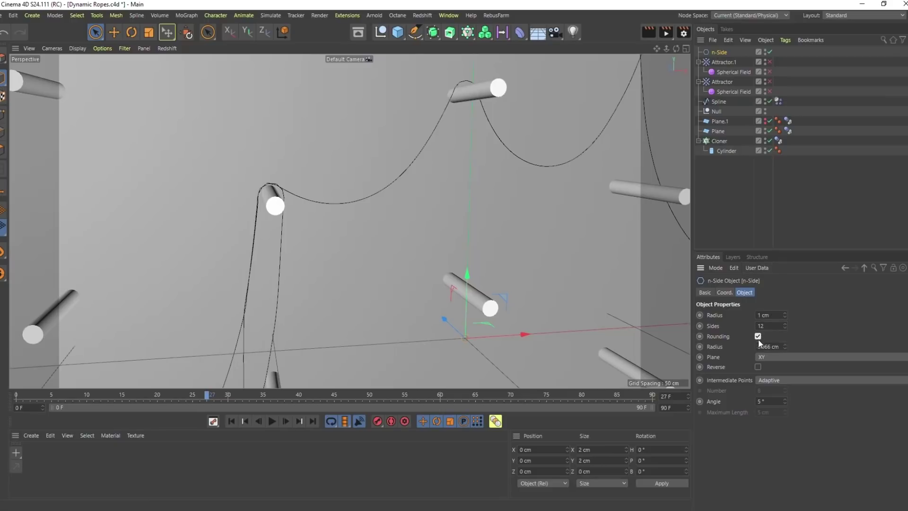
pyautogui.click(467, 127)
pyautogui.click(449, 32)
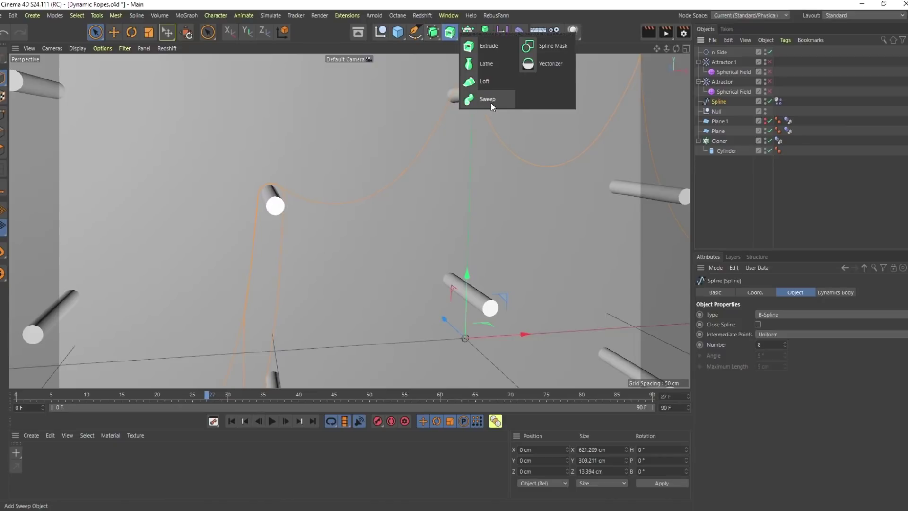
# Wrap the rope spline in a Sweep with the n-Side profile above it, then replay the simulation.
pyautogui.keyDown('alt'); pyautogui.click(491, 103); pyautogui.keyUp('alt')
pyautogui.moveTo(712, 52); pyautogui.dragTo(717, 107)
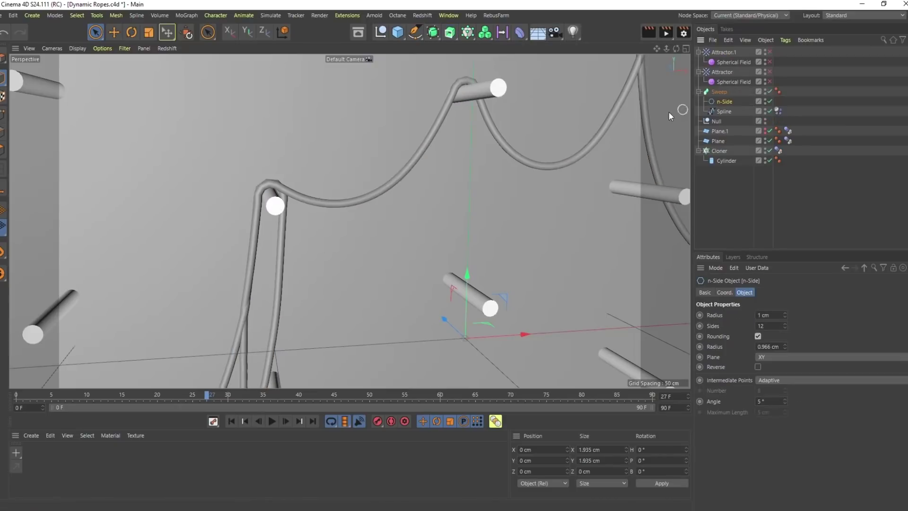
pyautogui.scroll(-3, 379, 244)
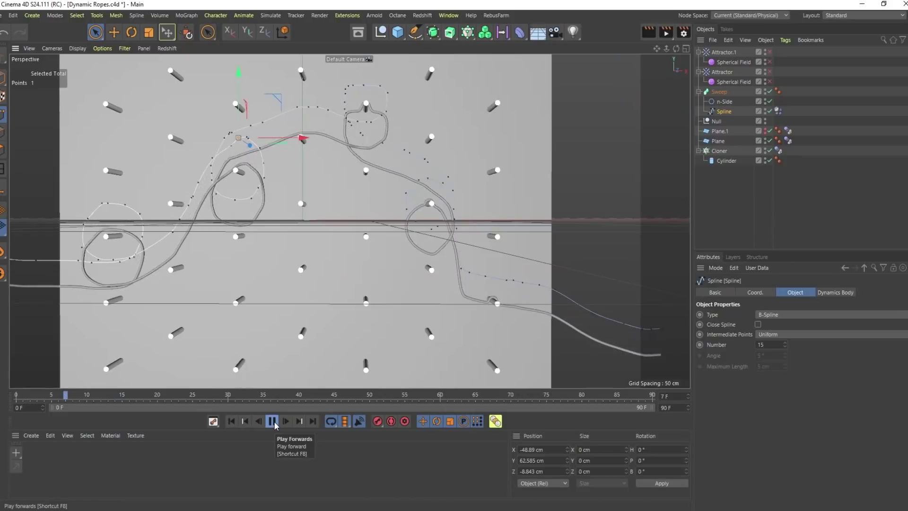
pyautogui.click(819, 194)
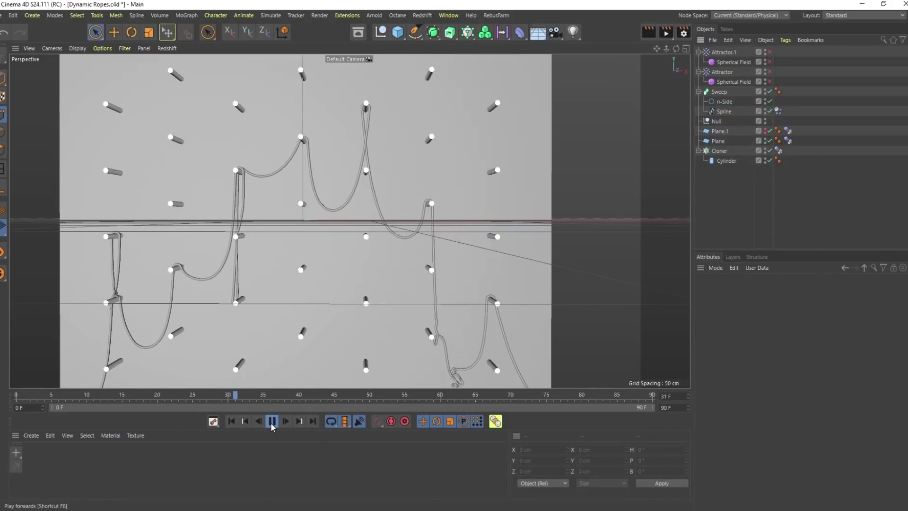
pyautogui.click(272, 421)
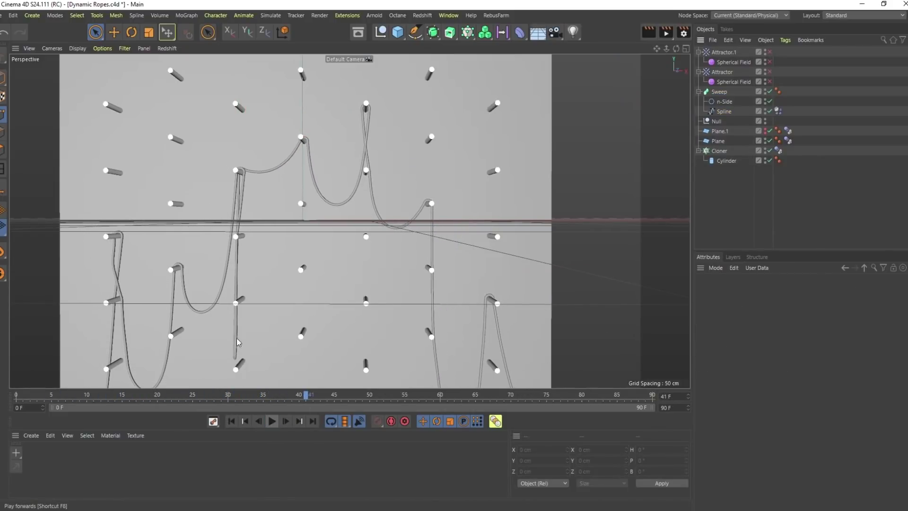
pyautogui.moveTo(265, 189)
pyautogui.keyDown('alt'); pyautogui.mouseDown(button='middle')
pyautogui.moveTo(291, 205)
pyautogui.moveTo(277, 195)
pyautogui.mouseUp(button='middle'); pyautogui.keyUp('alt')
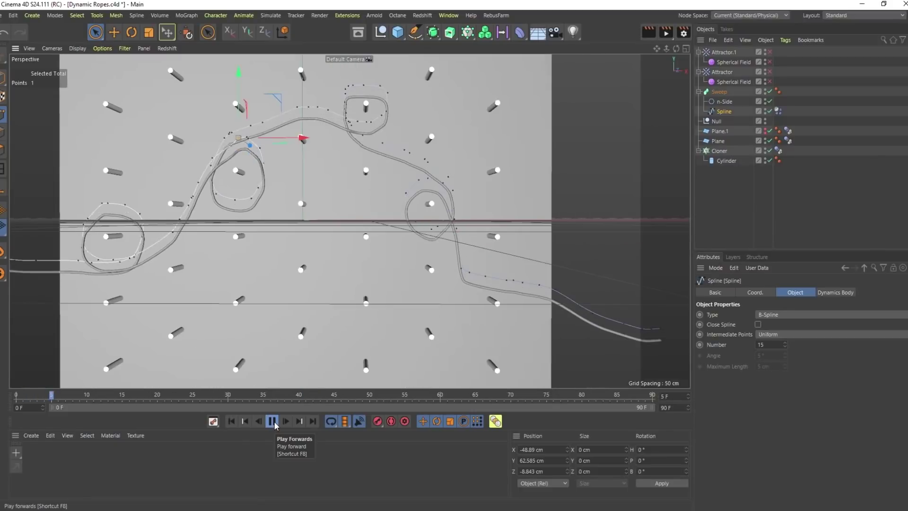
pyautogui.click(821, 196)
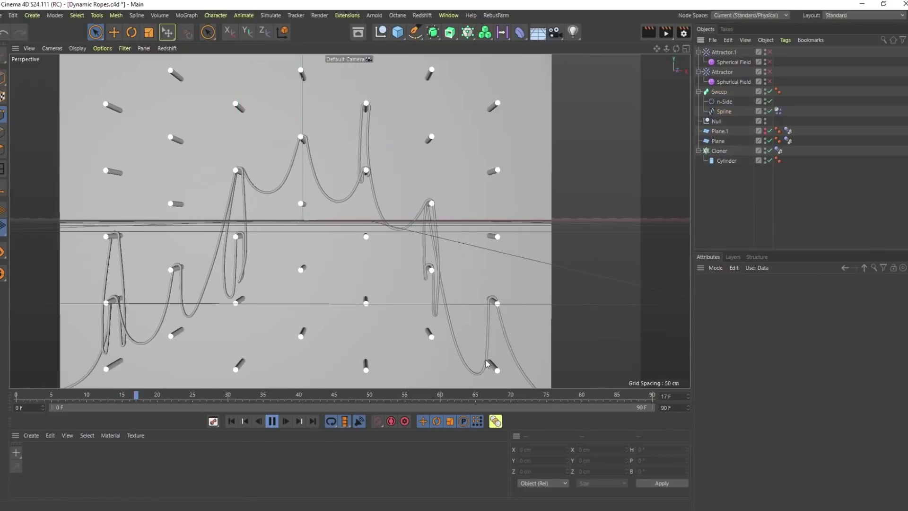